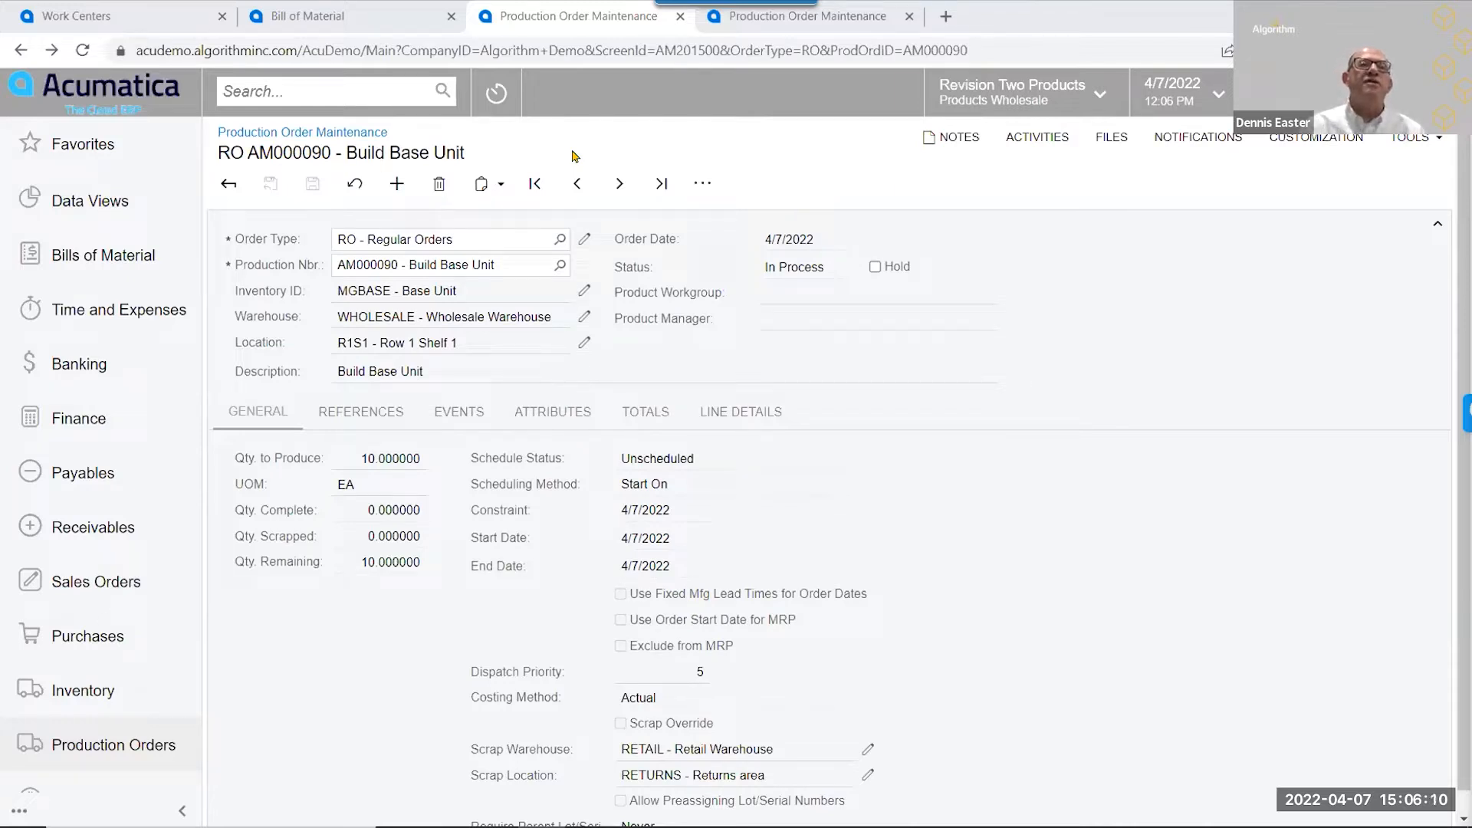
- Accept the login prompt on the Work Centers page and display the WC40 Cutting work center's general settings
click(120, 16)
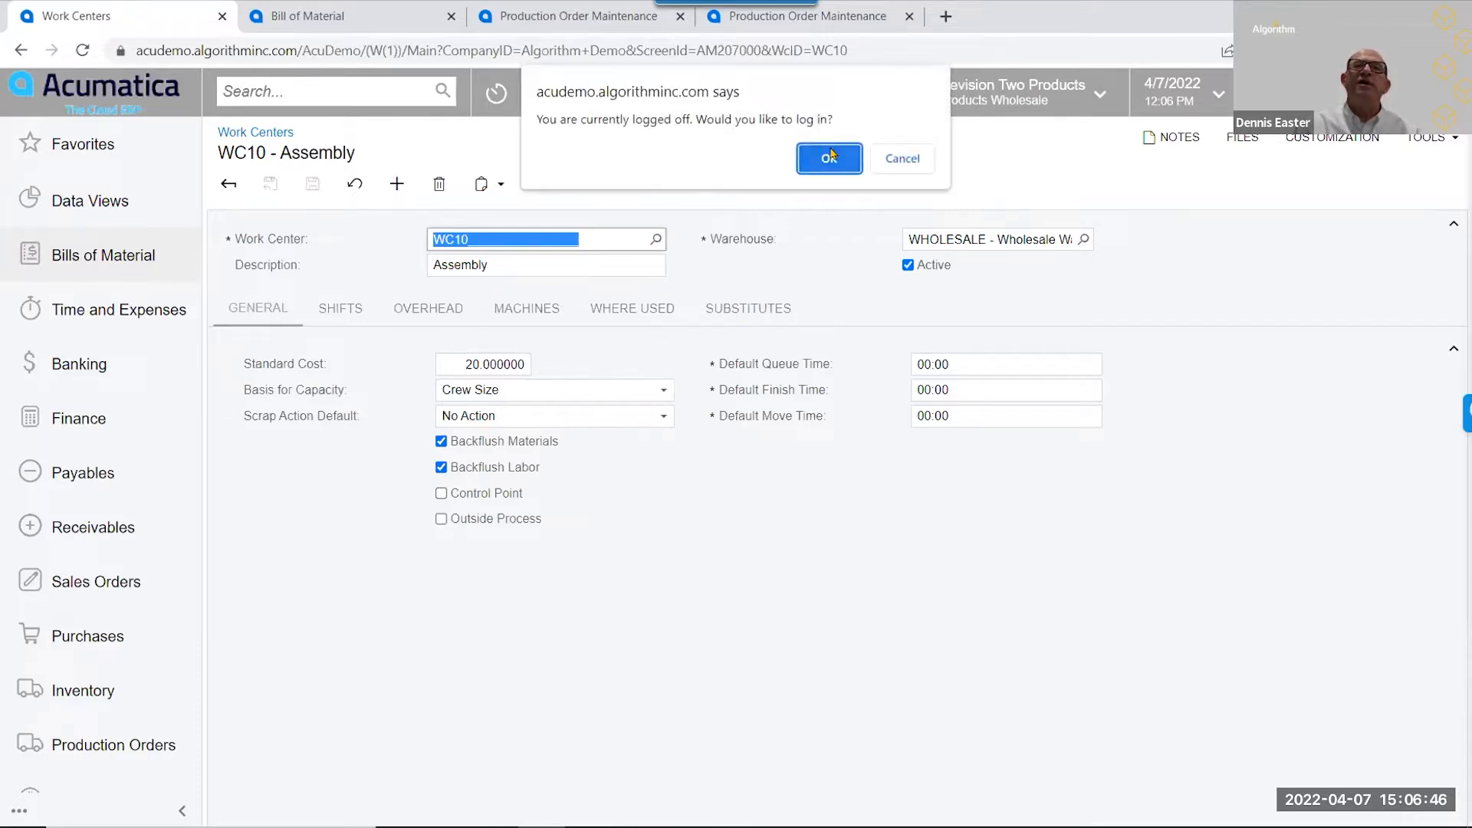
click(831, 157)
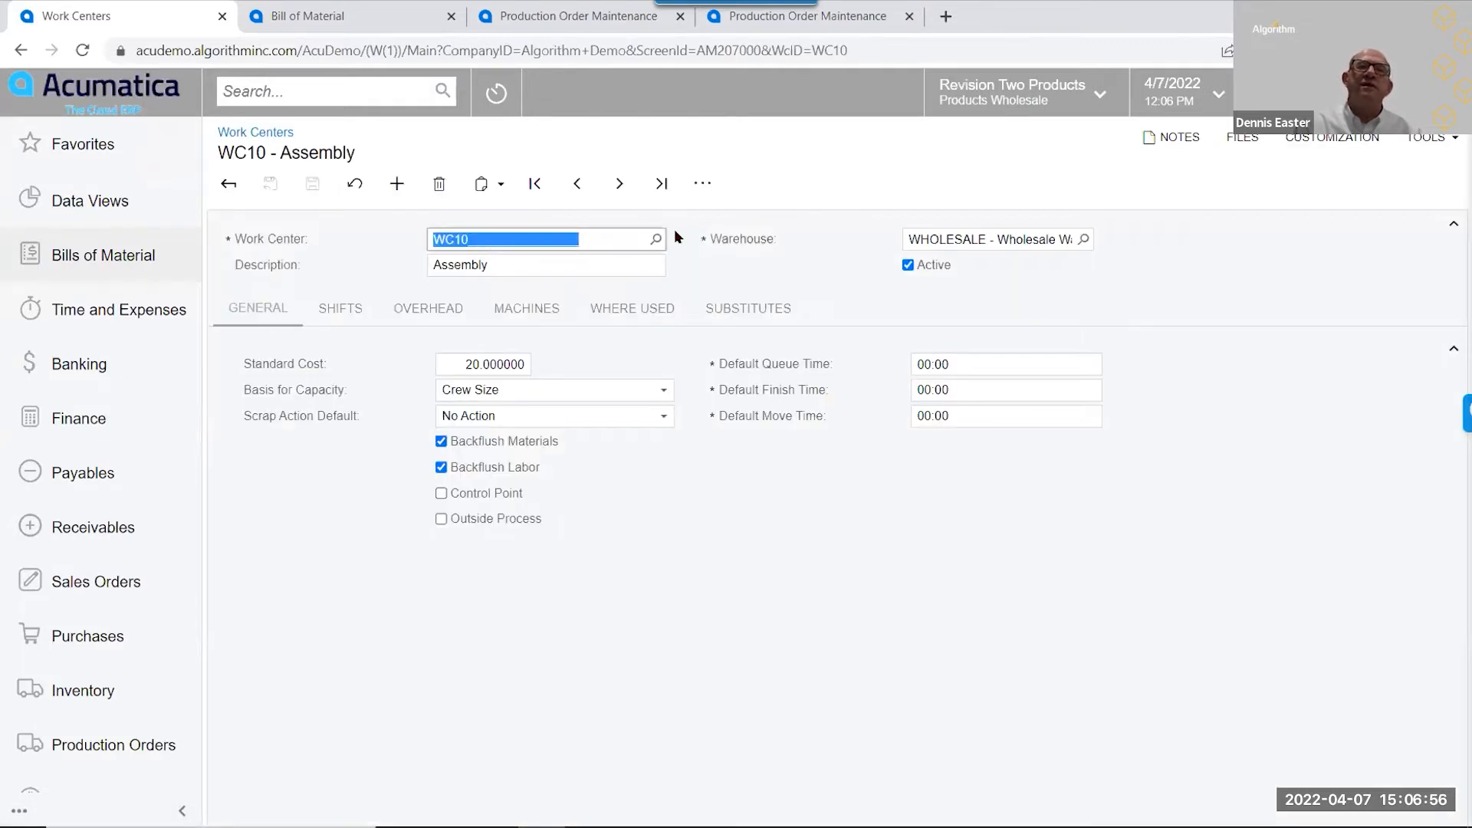
click(655, 240)
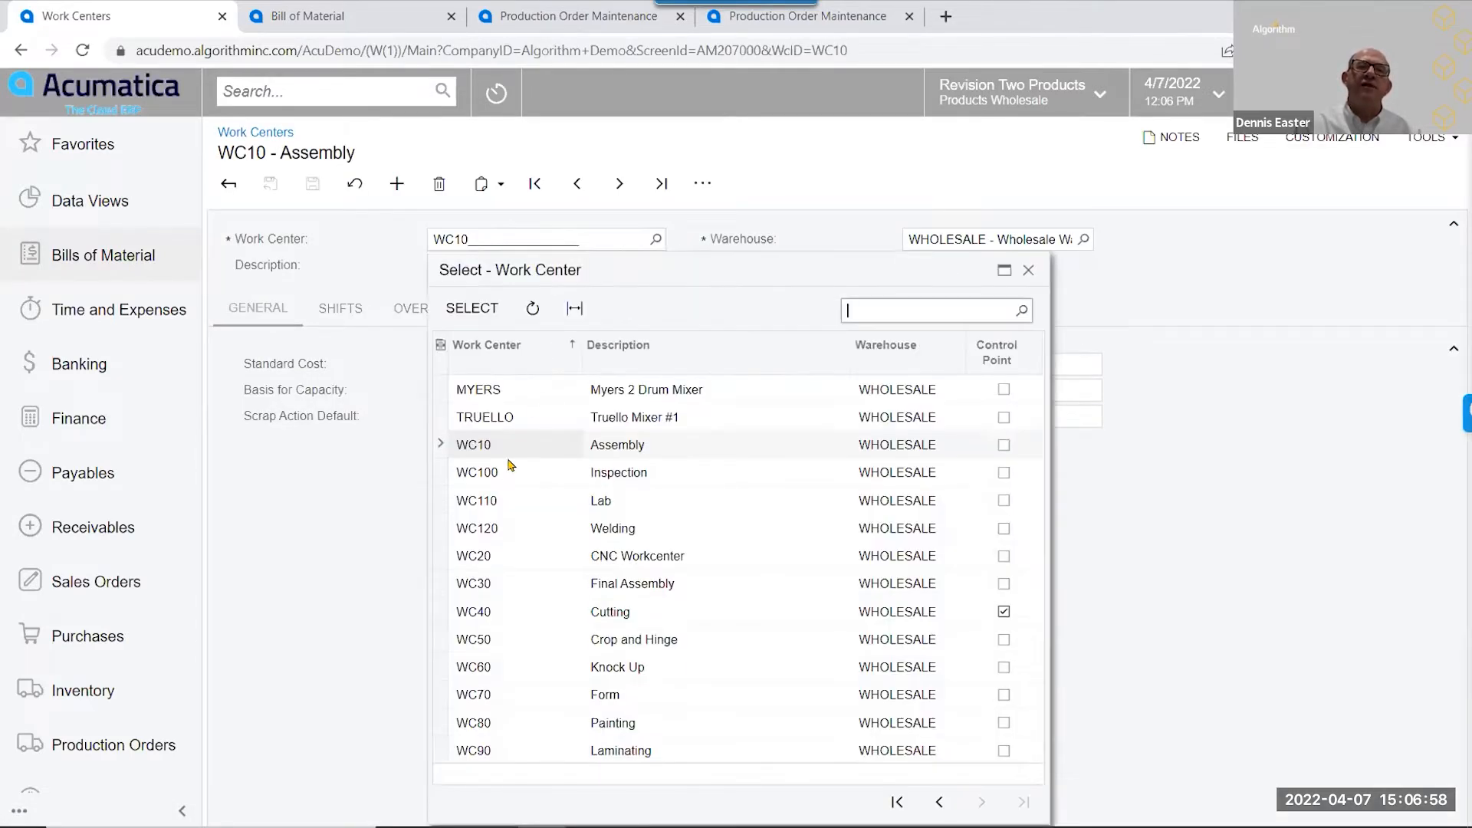
double_click(521, 611)
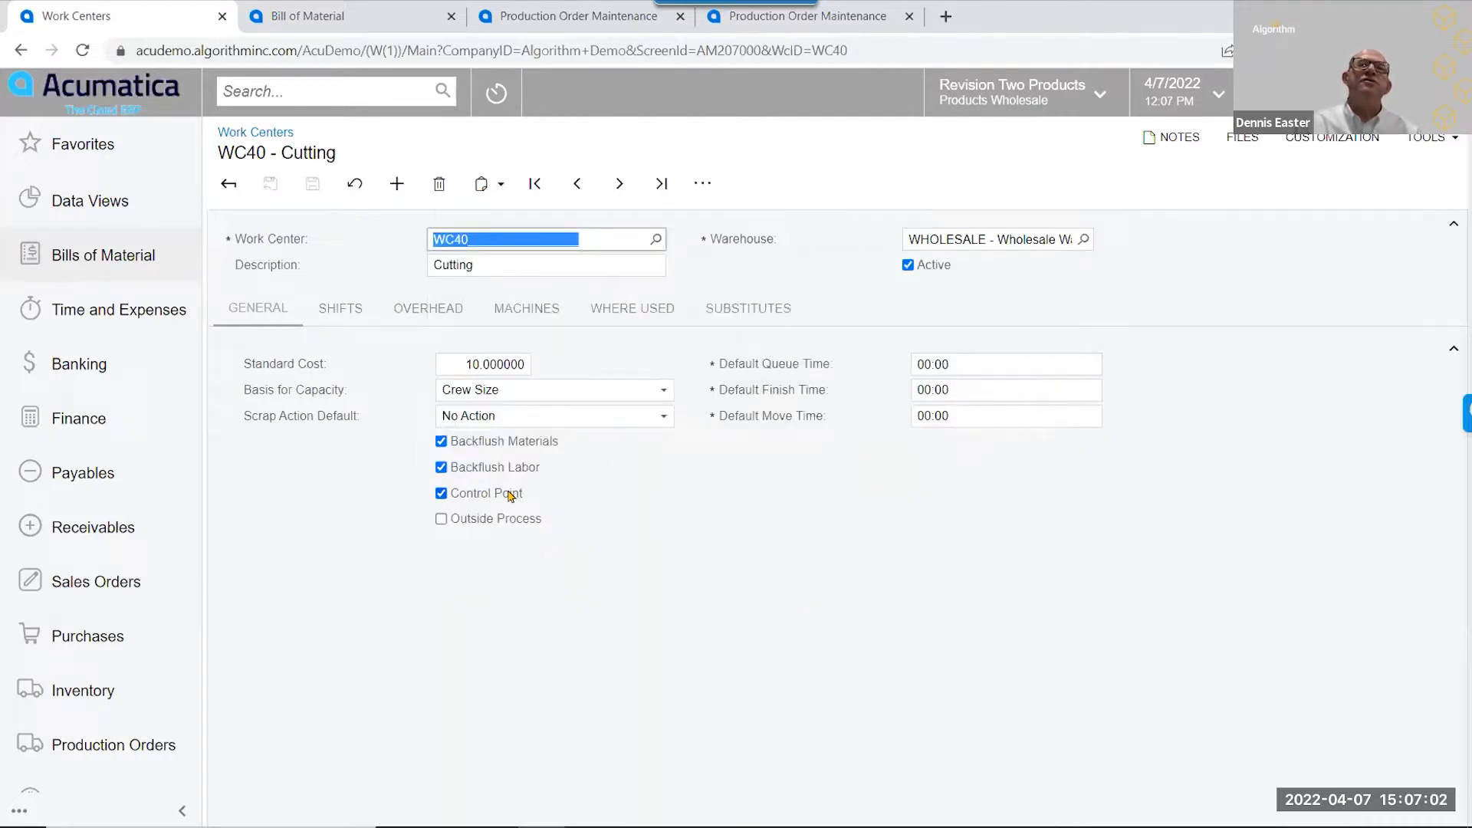
- Check the operations' control points on the Build Base Unit bill of material and on BOM000004
click(313, 15)
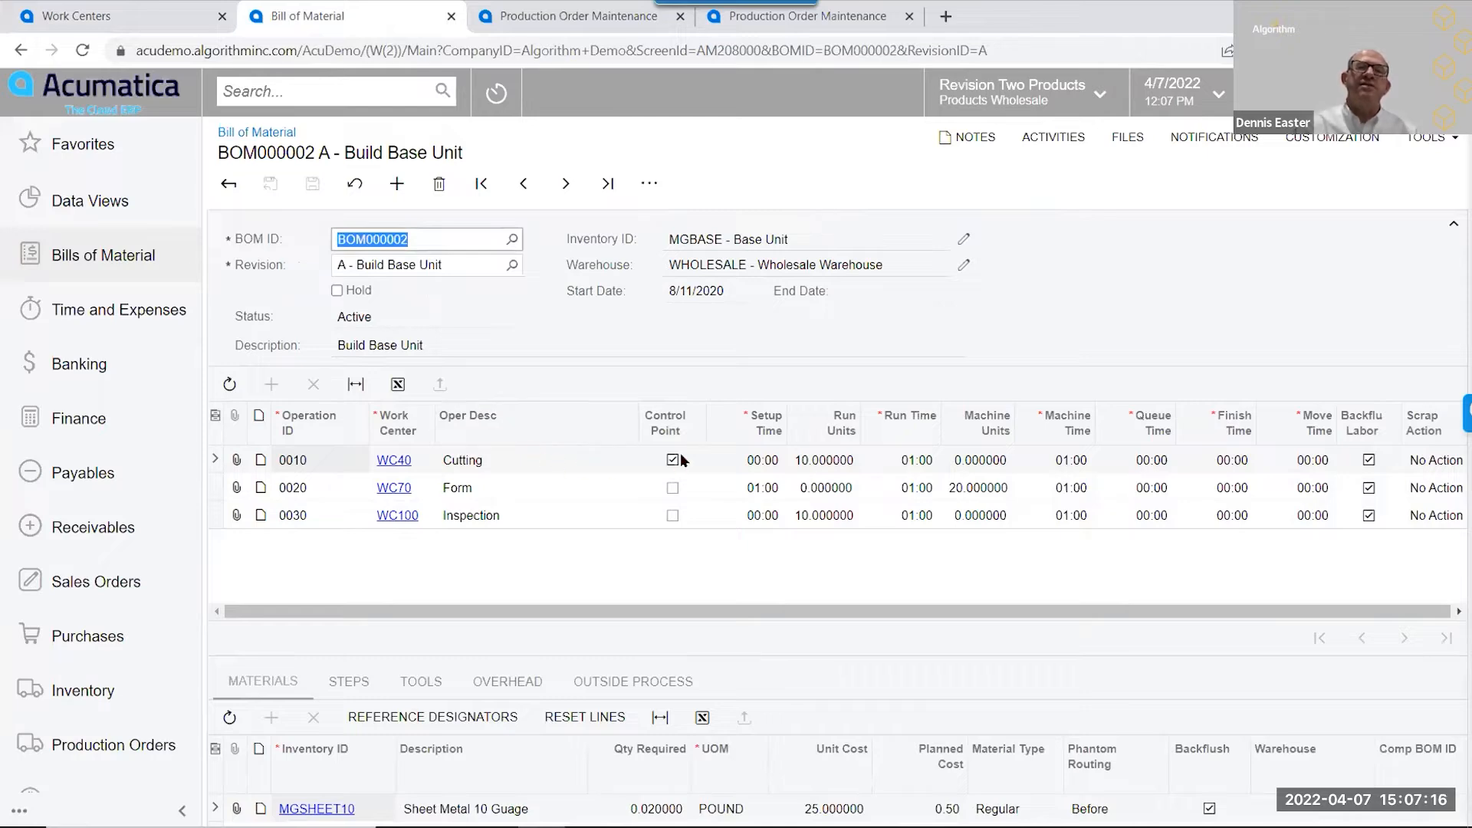
click(511, 240)
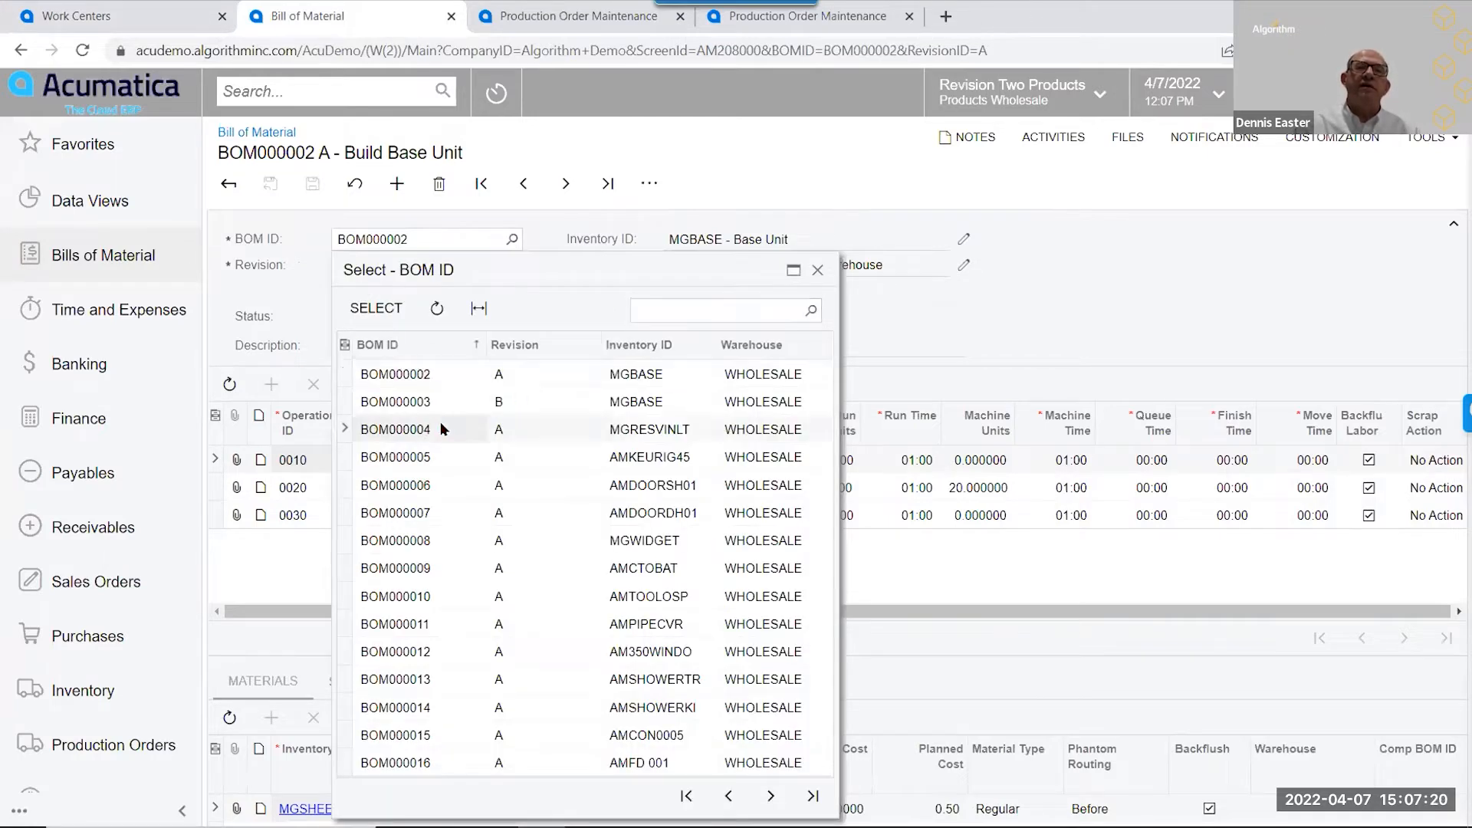
double_click(440, 429)
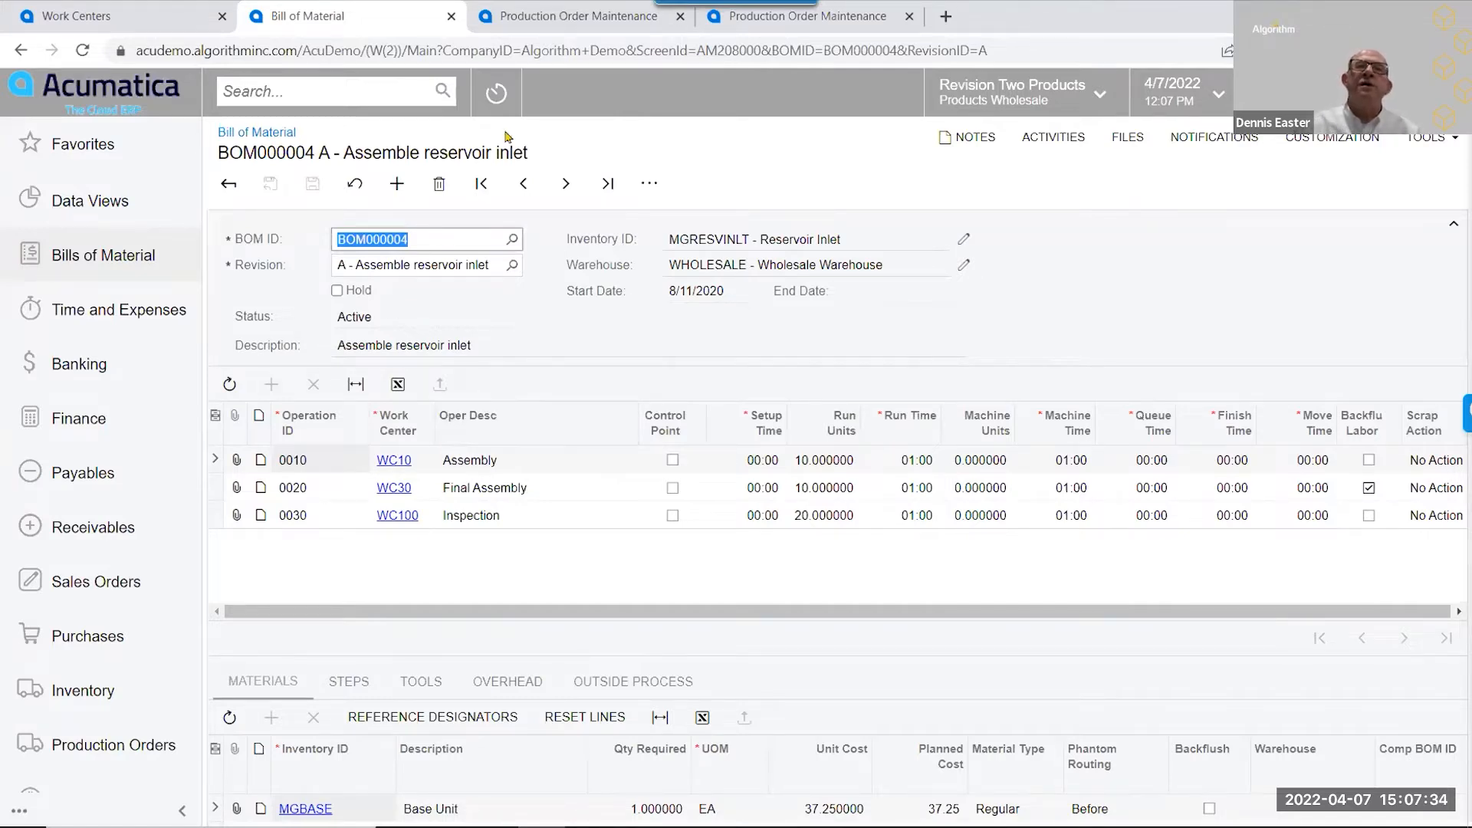
- Review the event history of the Build Base Unit production order and view its move transaction AMB000105
click(505, 25)
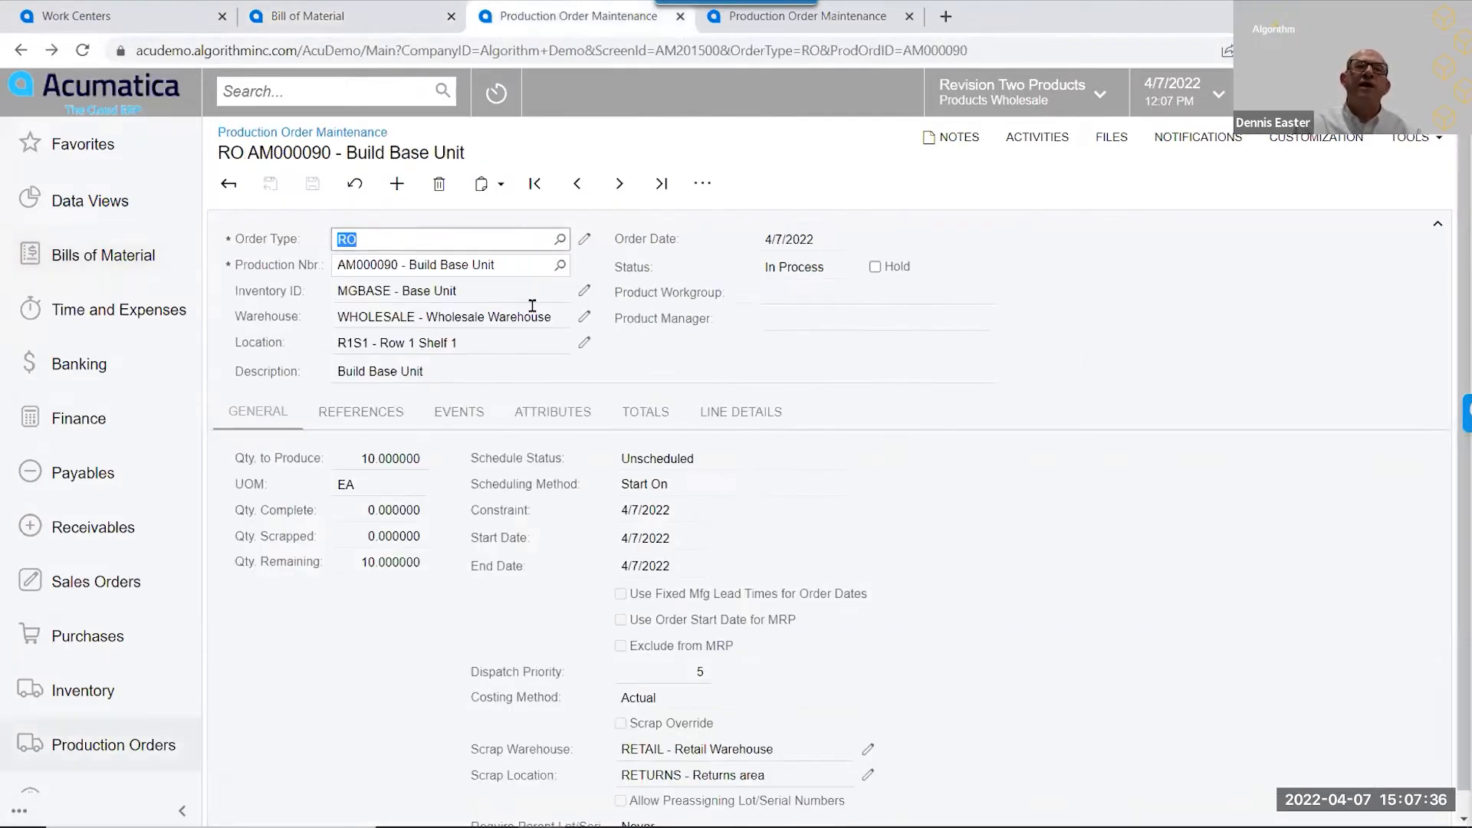
click(83, 49)
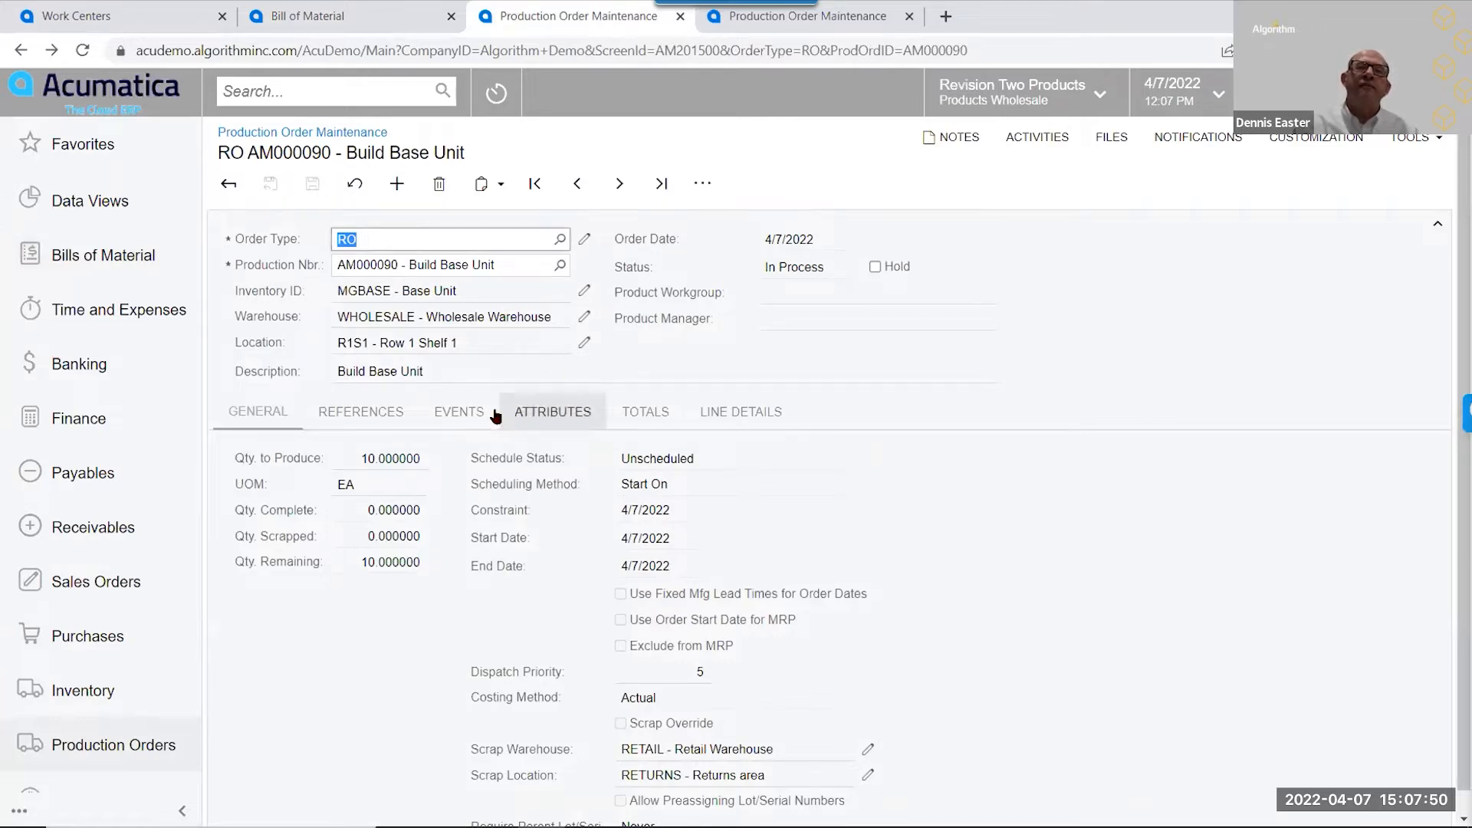
click(471, 412)
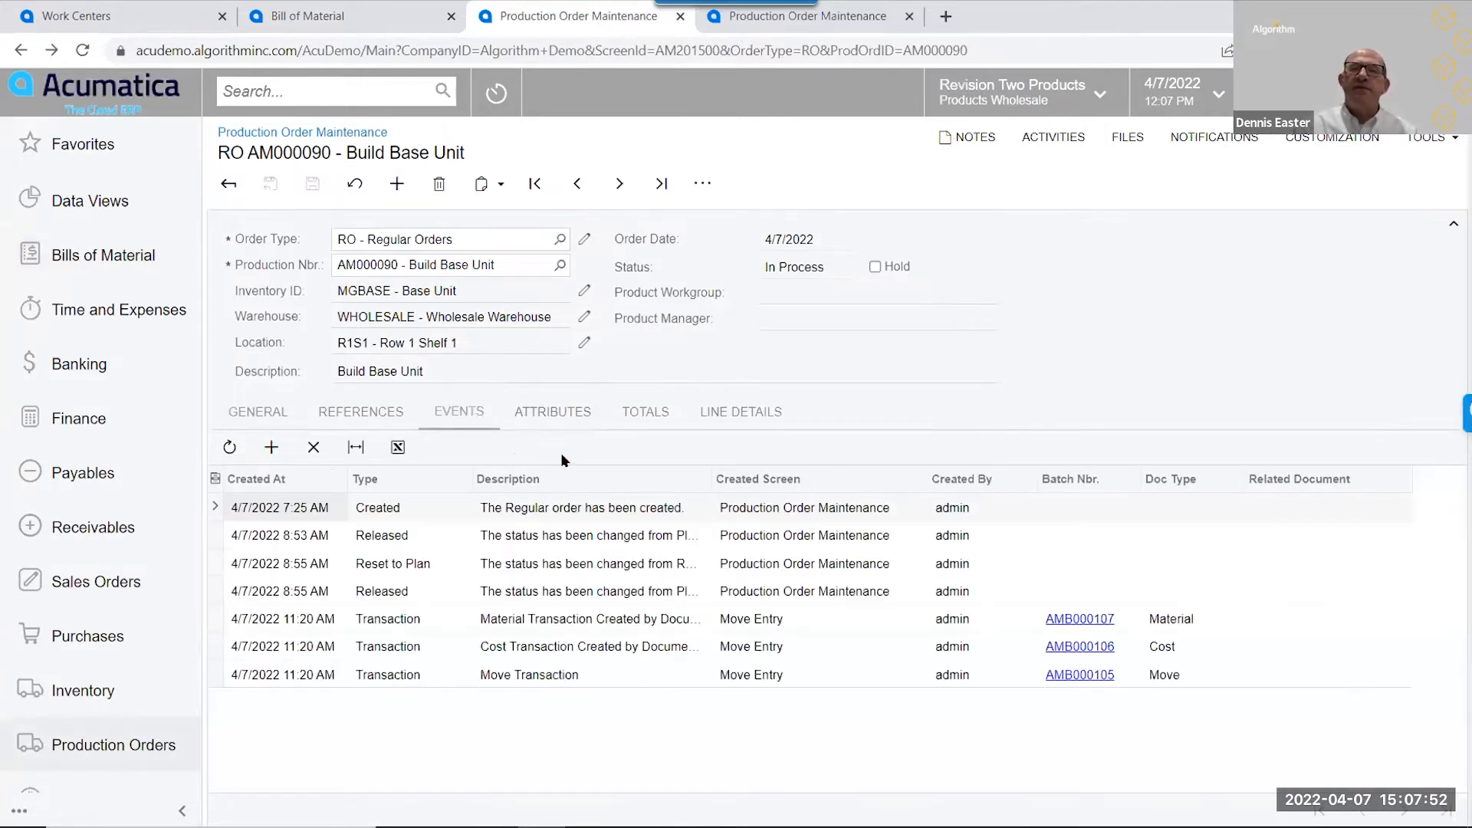
click(1067, 678)
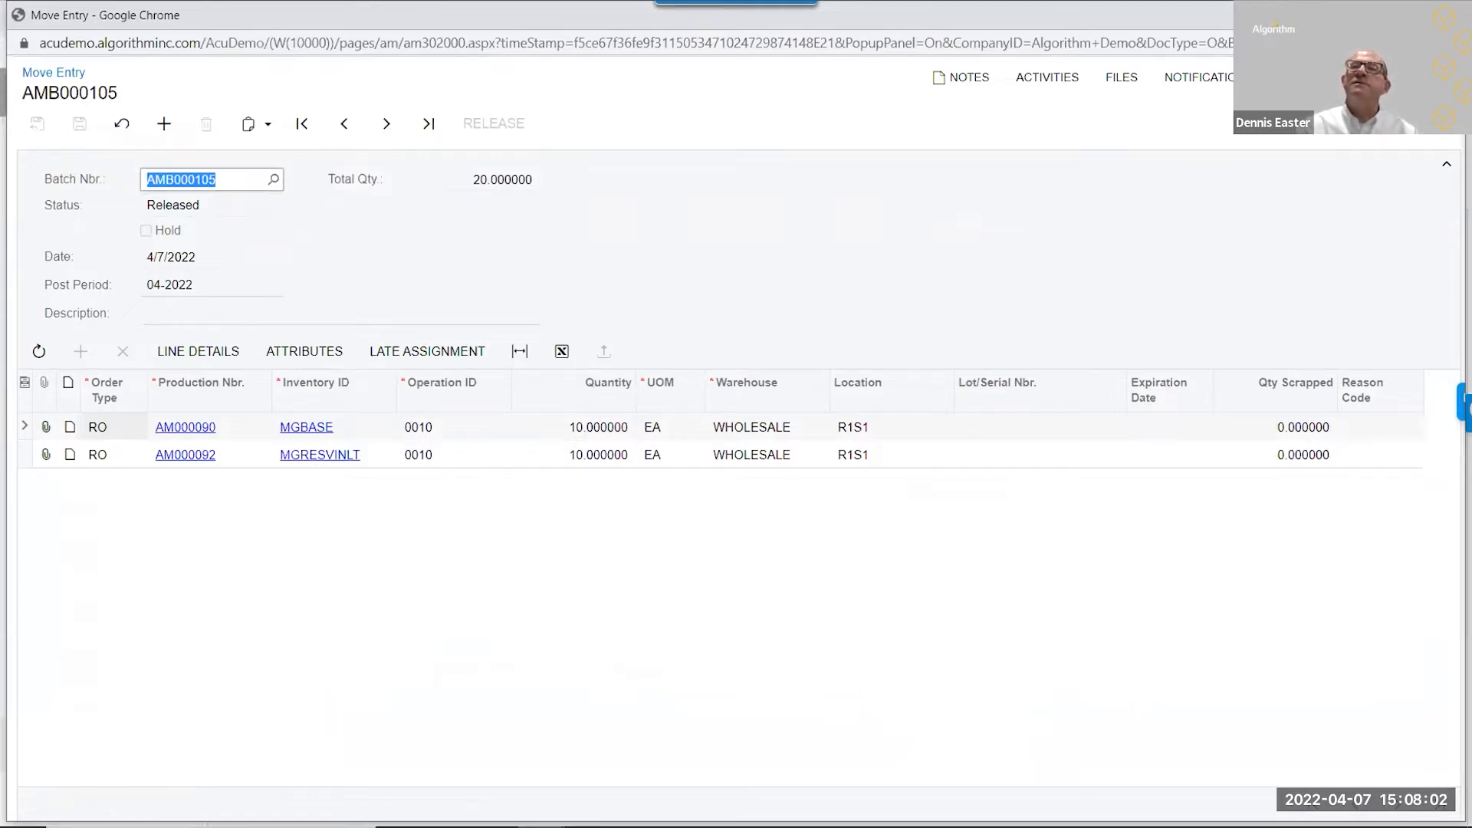
- Create a move transaction from the Build Base Unit production order and set the operation 0020 quantity to 200
click(702, 182)
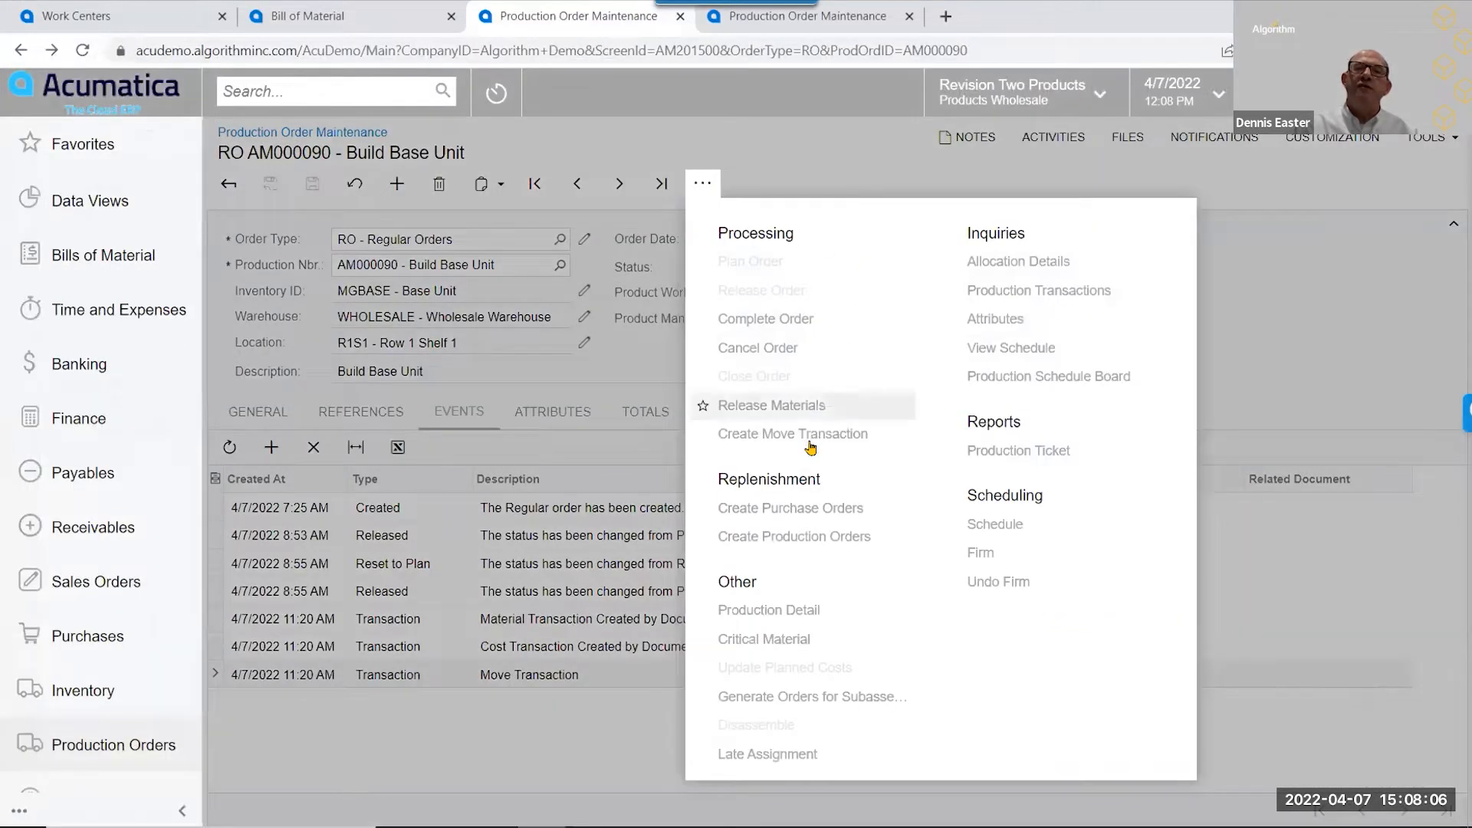
click(648, 416)
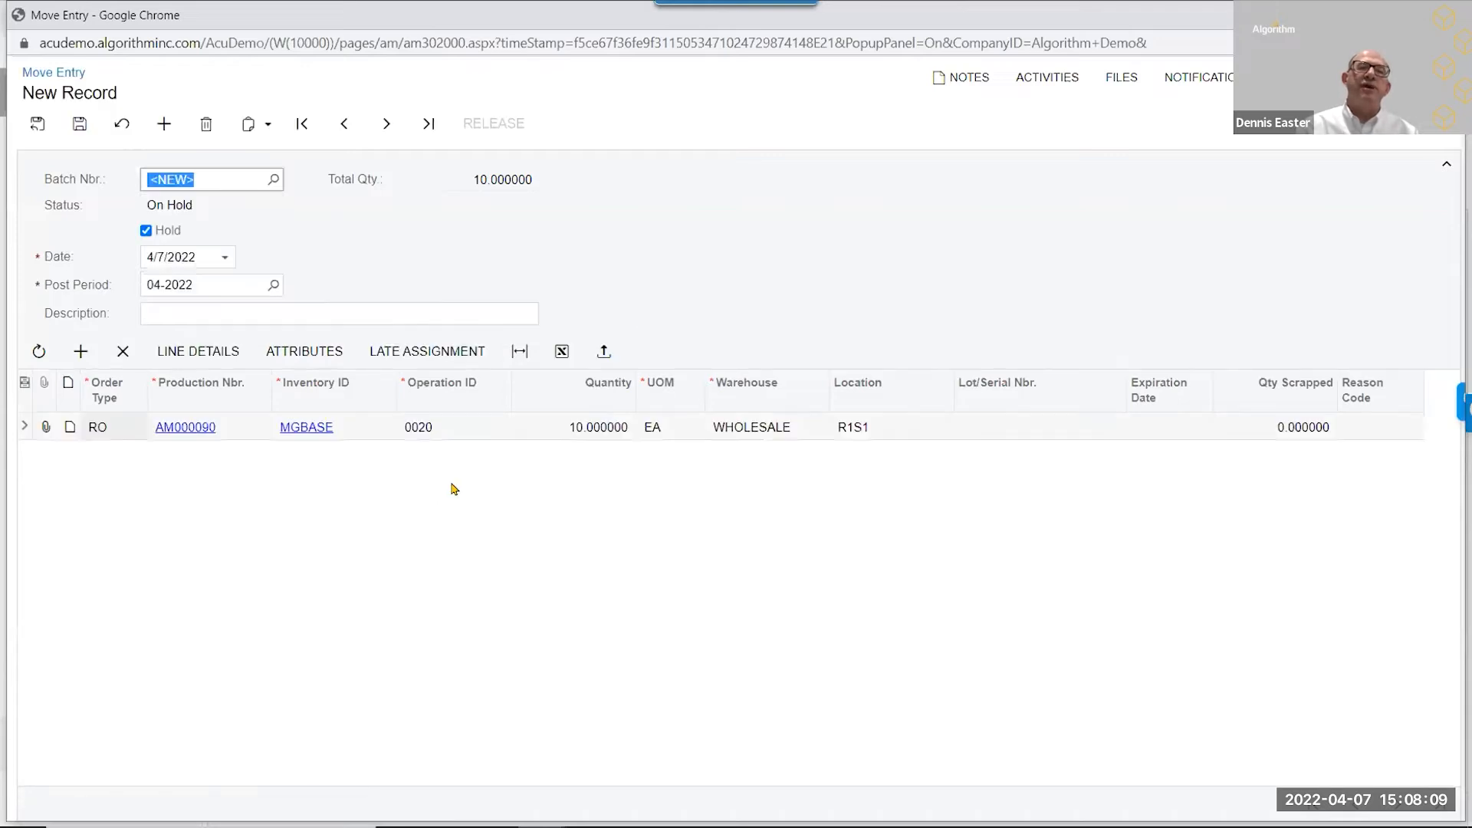
click(593, 426)
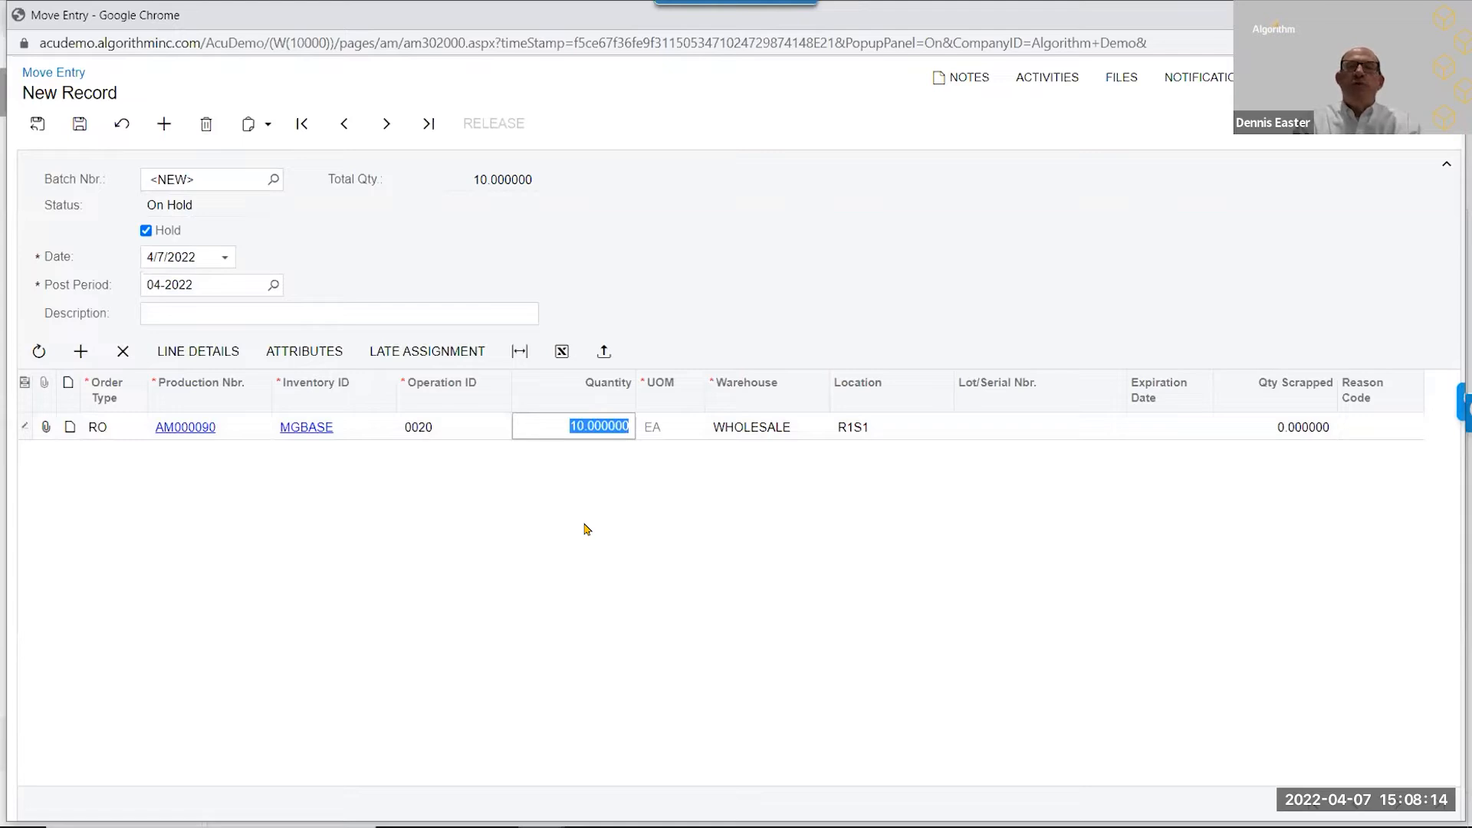
text(200)
key(Tab)
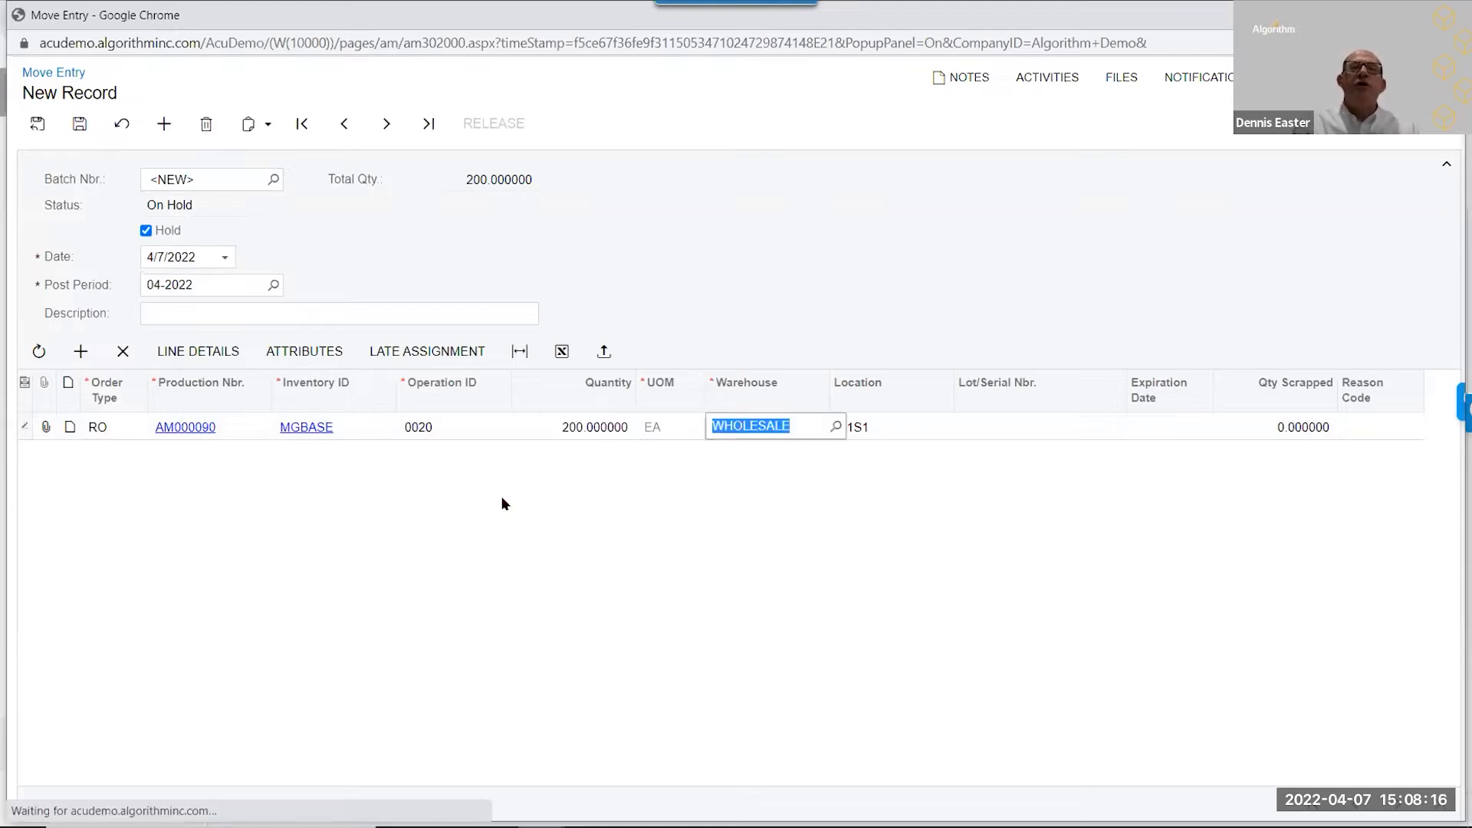
- Take the new move entry off hold, save it and try to release it
click(145, 231)
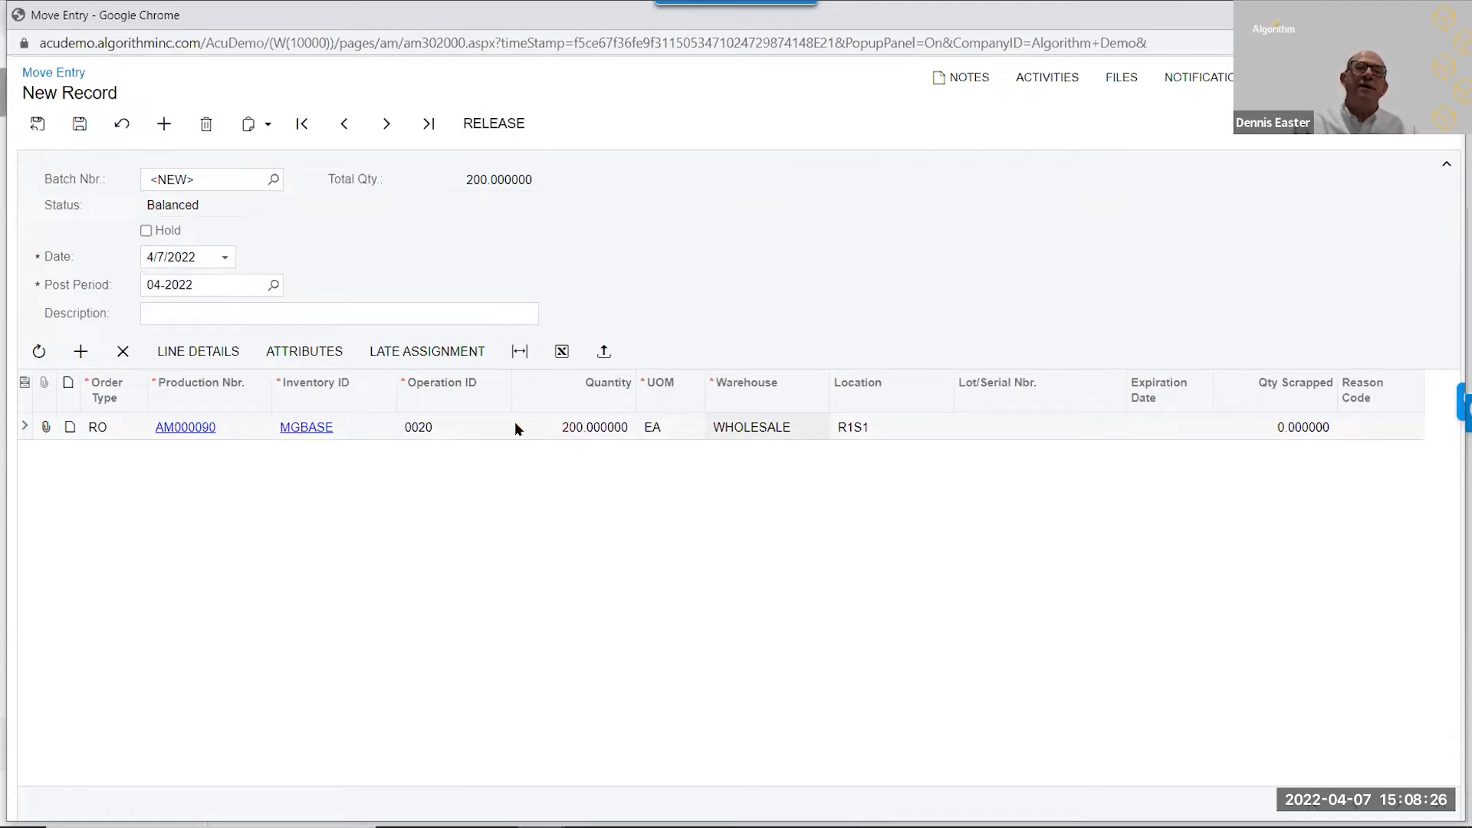
click(67, 125)
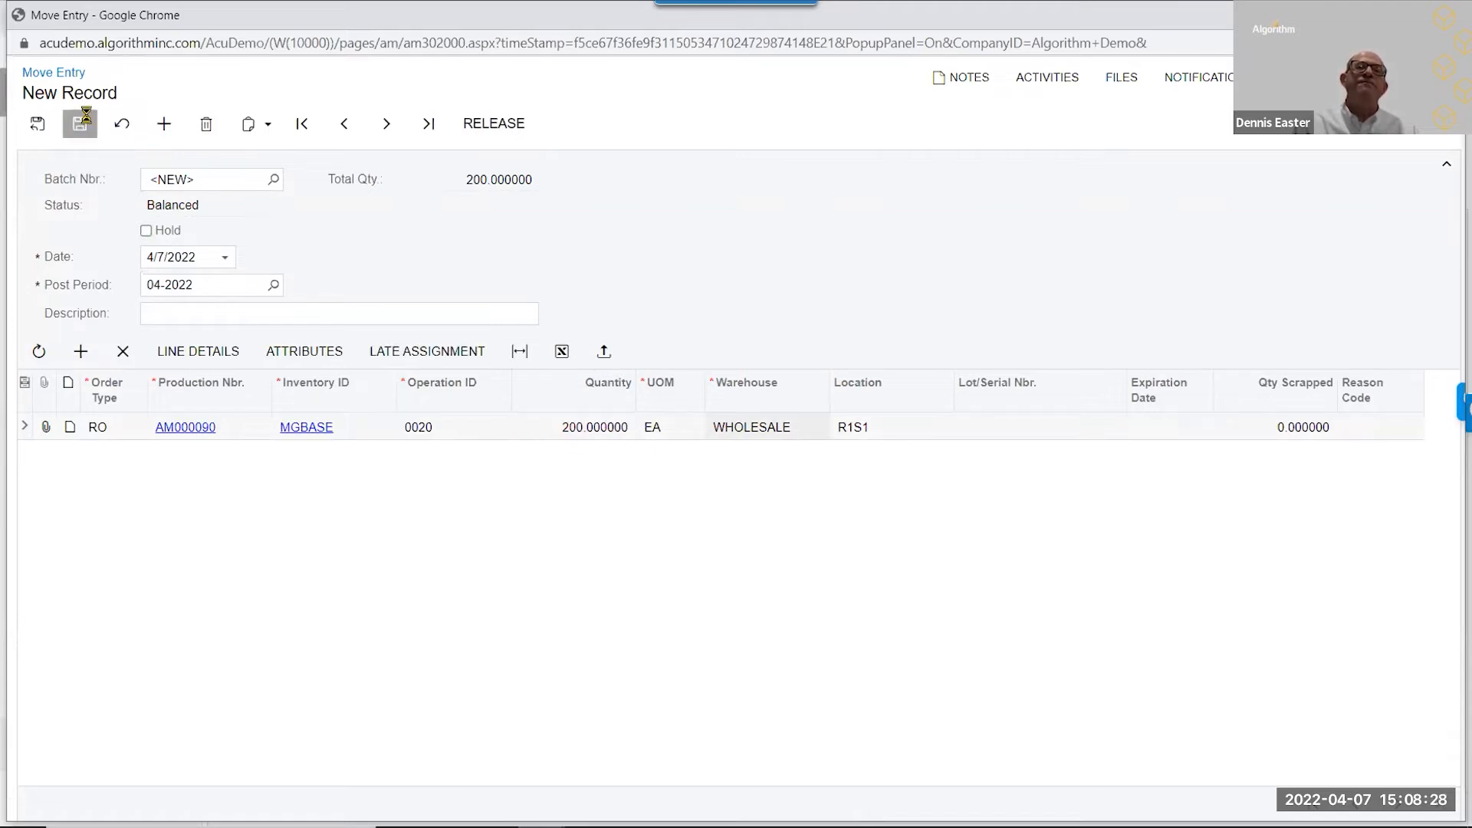
click(495, 125)
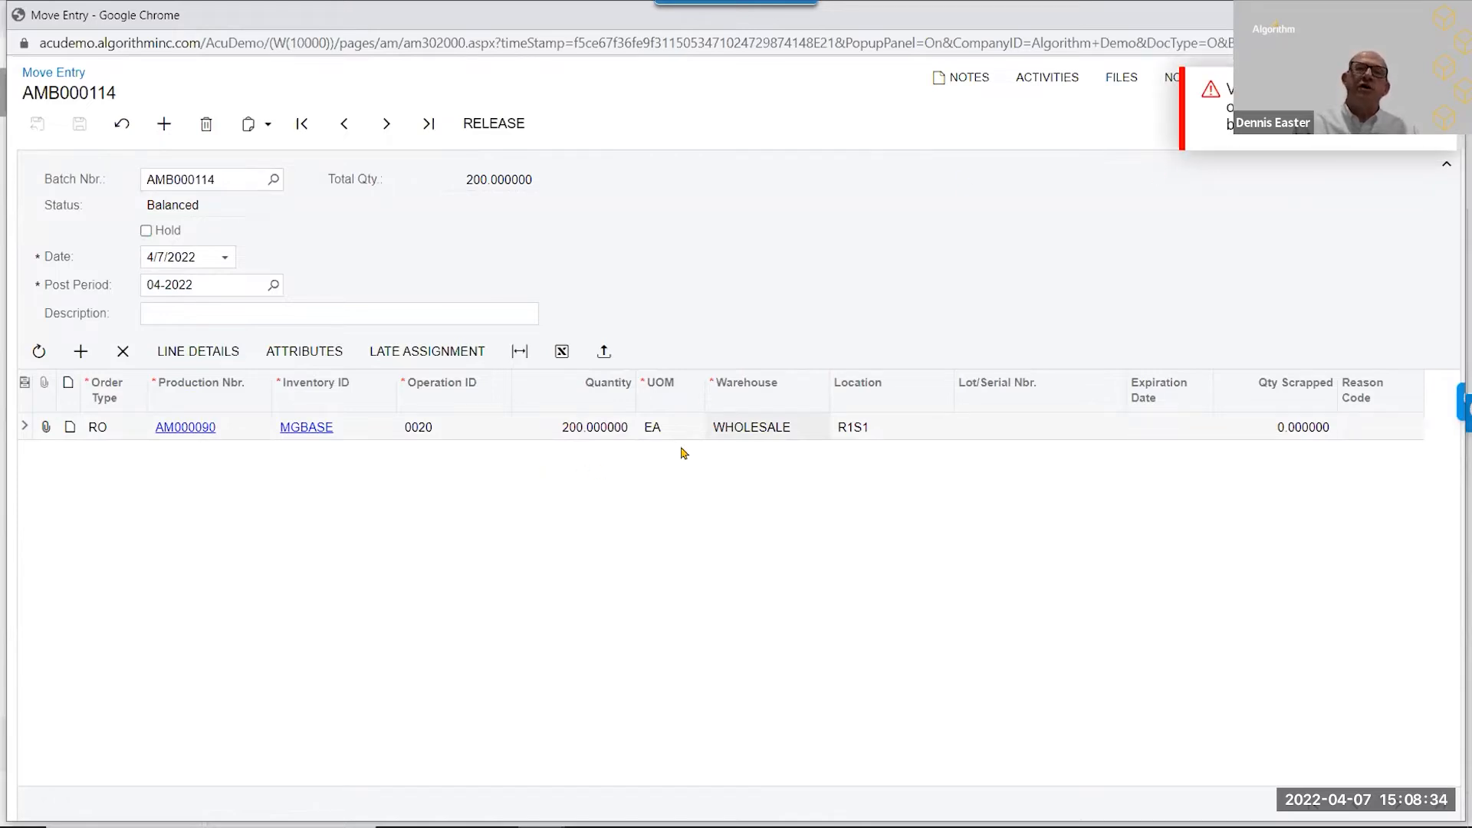
- Set the move quantity for operation 0020 to 15, save the batch and try to release it
click(583, 430)
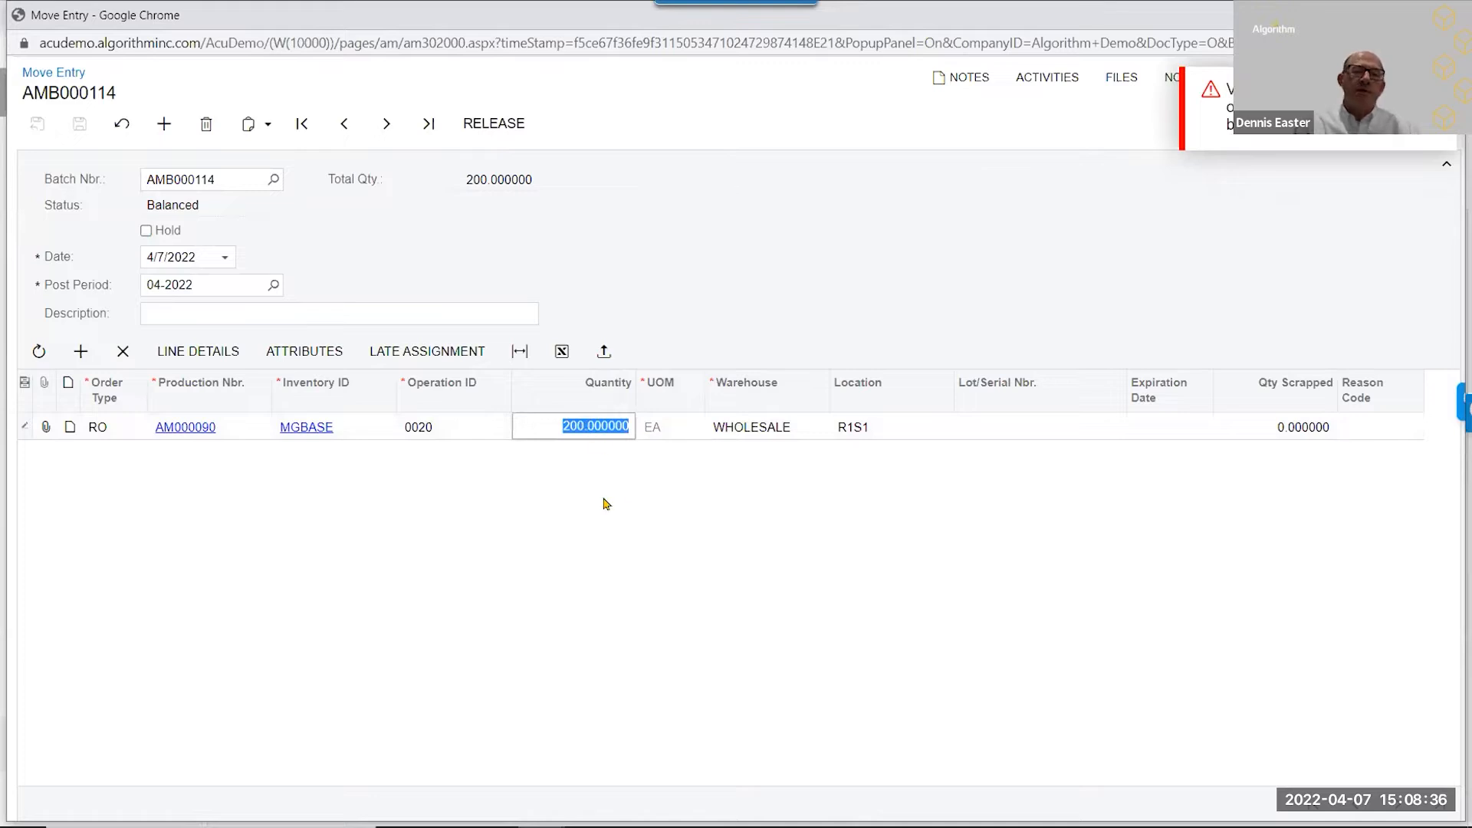
text(1)
text(5)
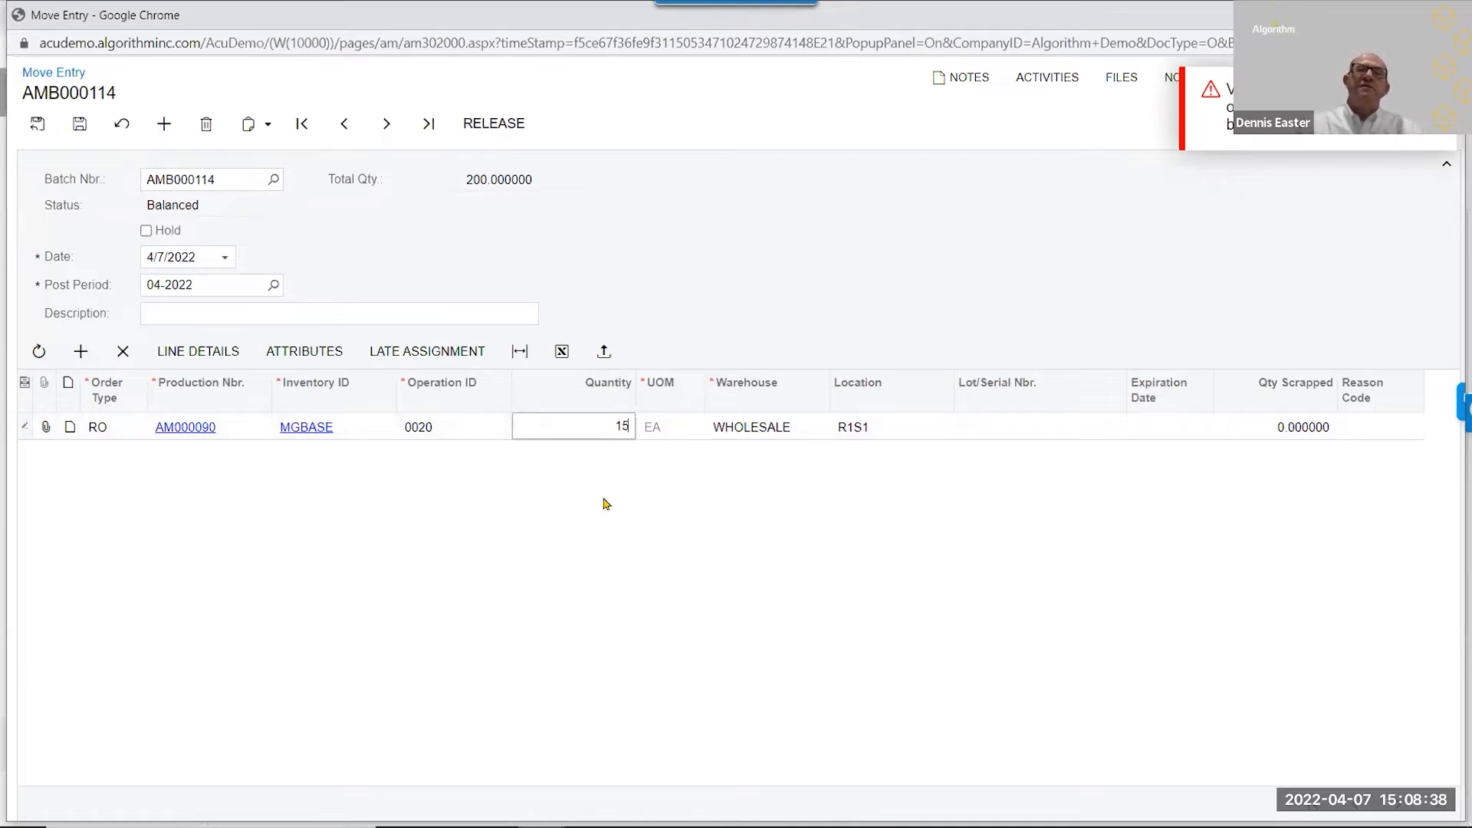
key(Tab)
click(80, 123)
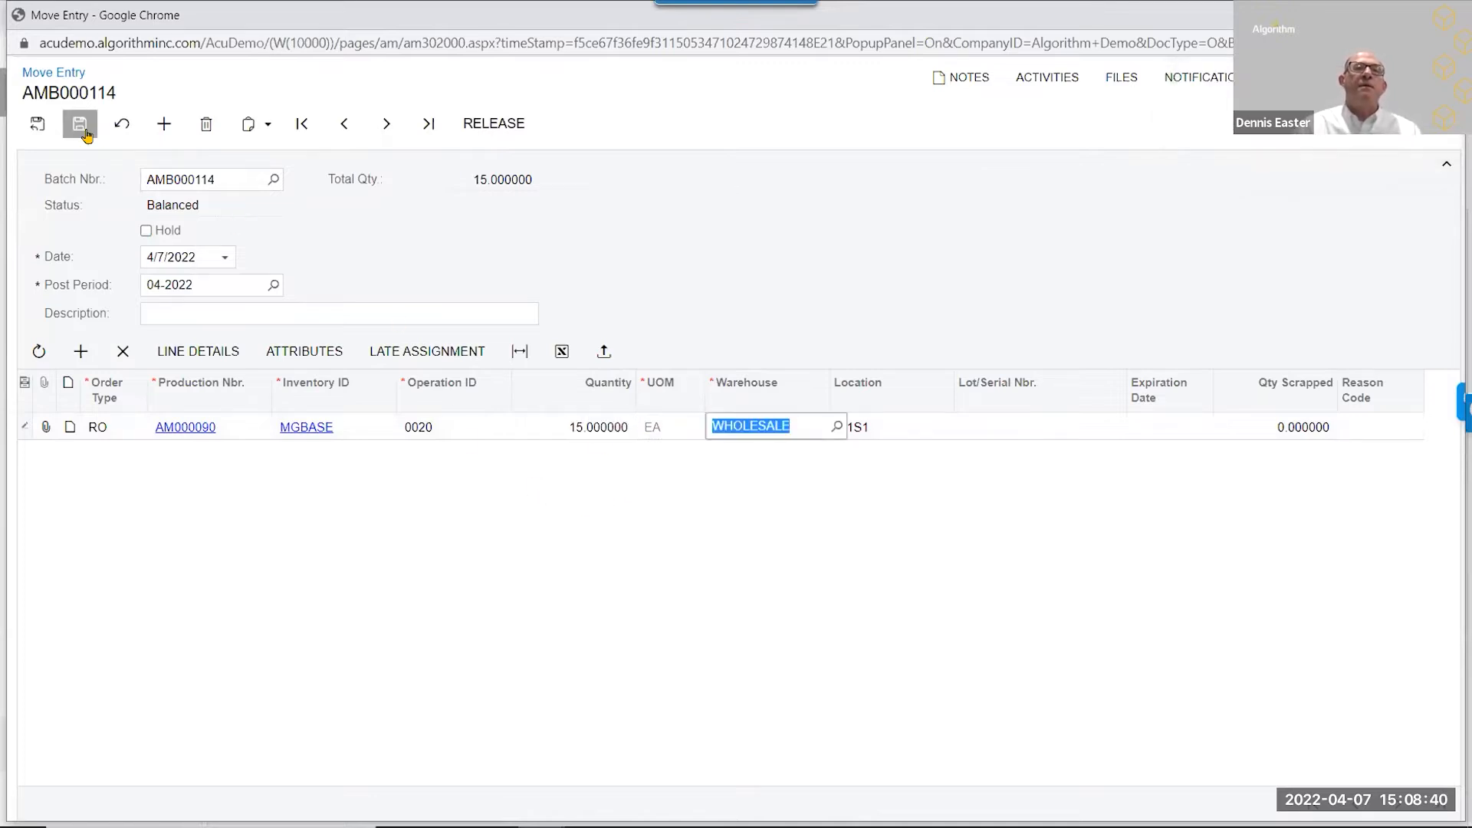
click(482, 123)
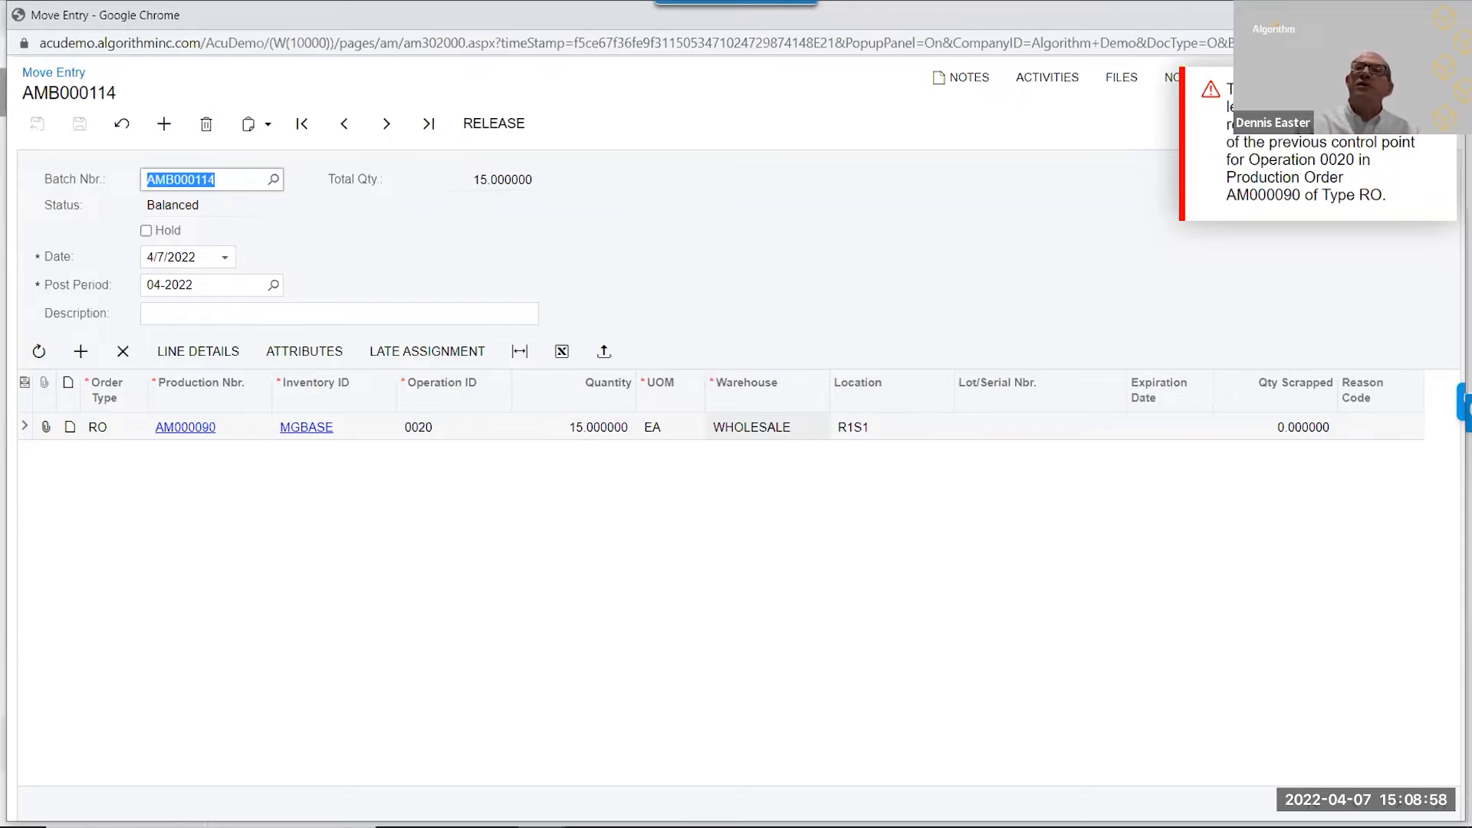
- Close the move entry and view the production detail of the Assemble reservoir inlet order to check its control points
click(1448, 15)
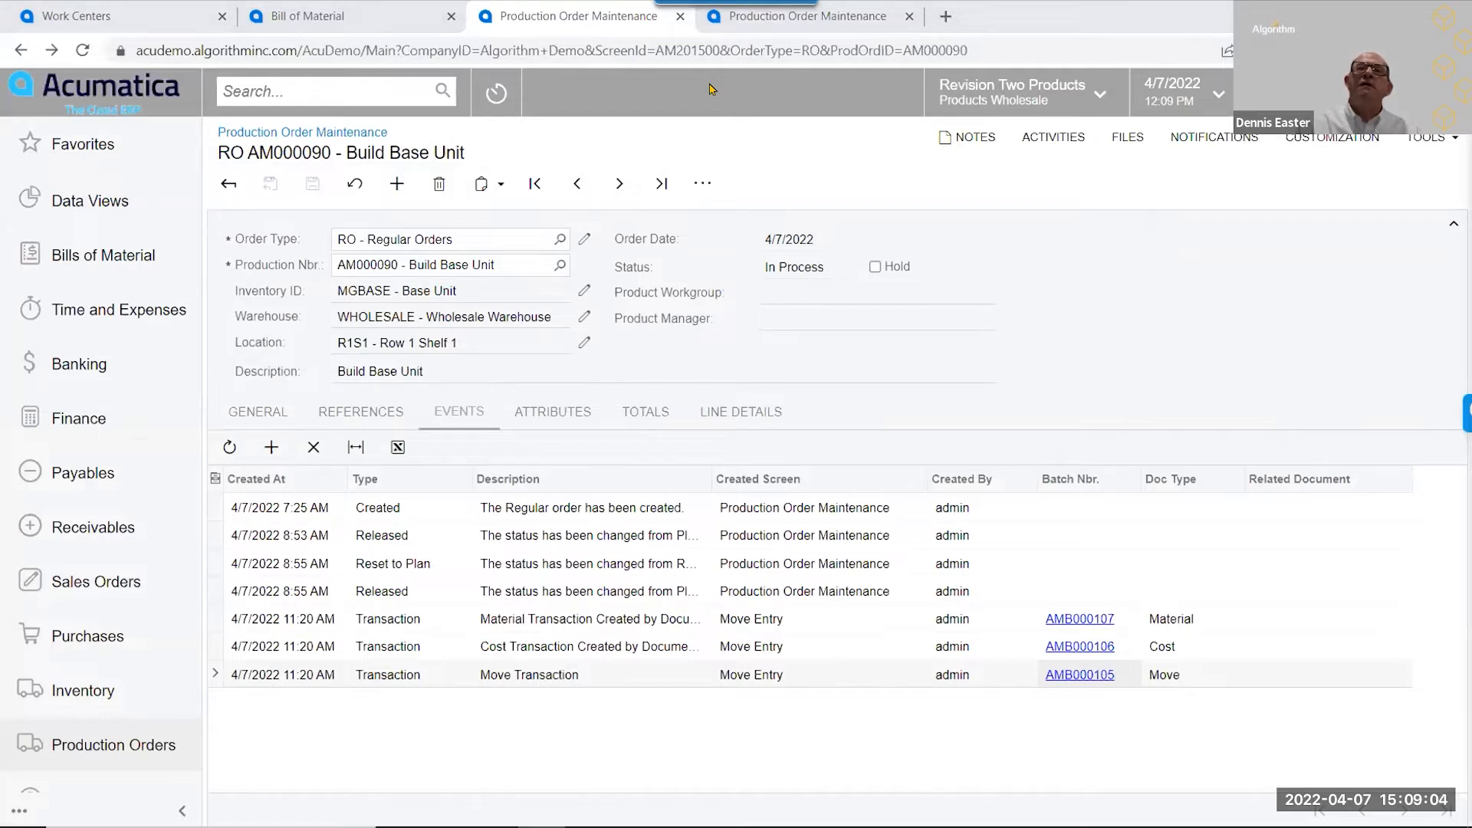
click(736, 16)
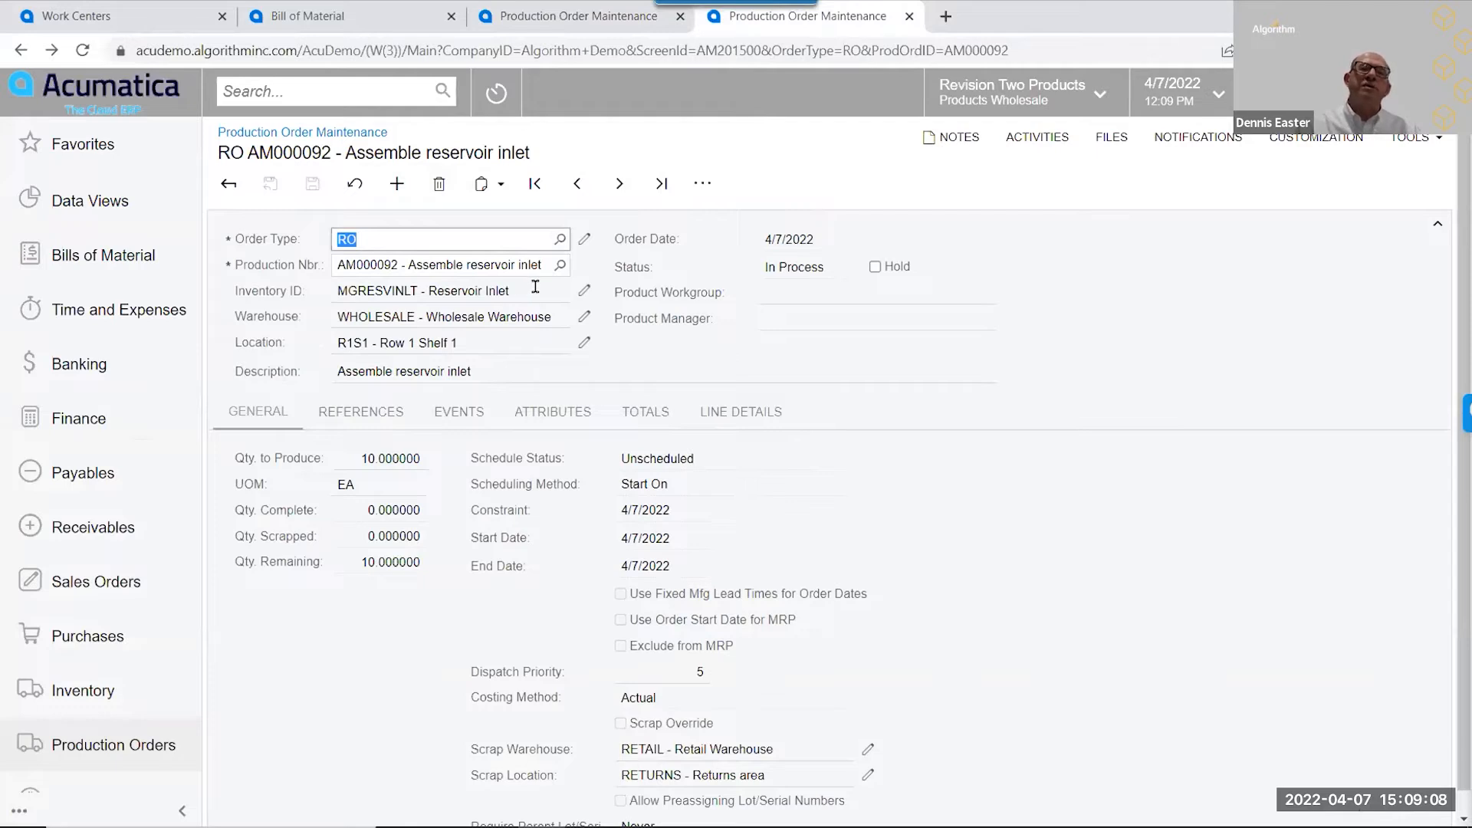
click(700, 190)
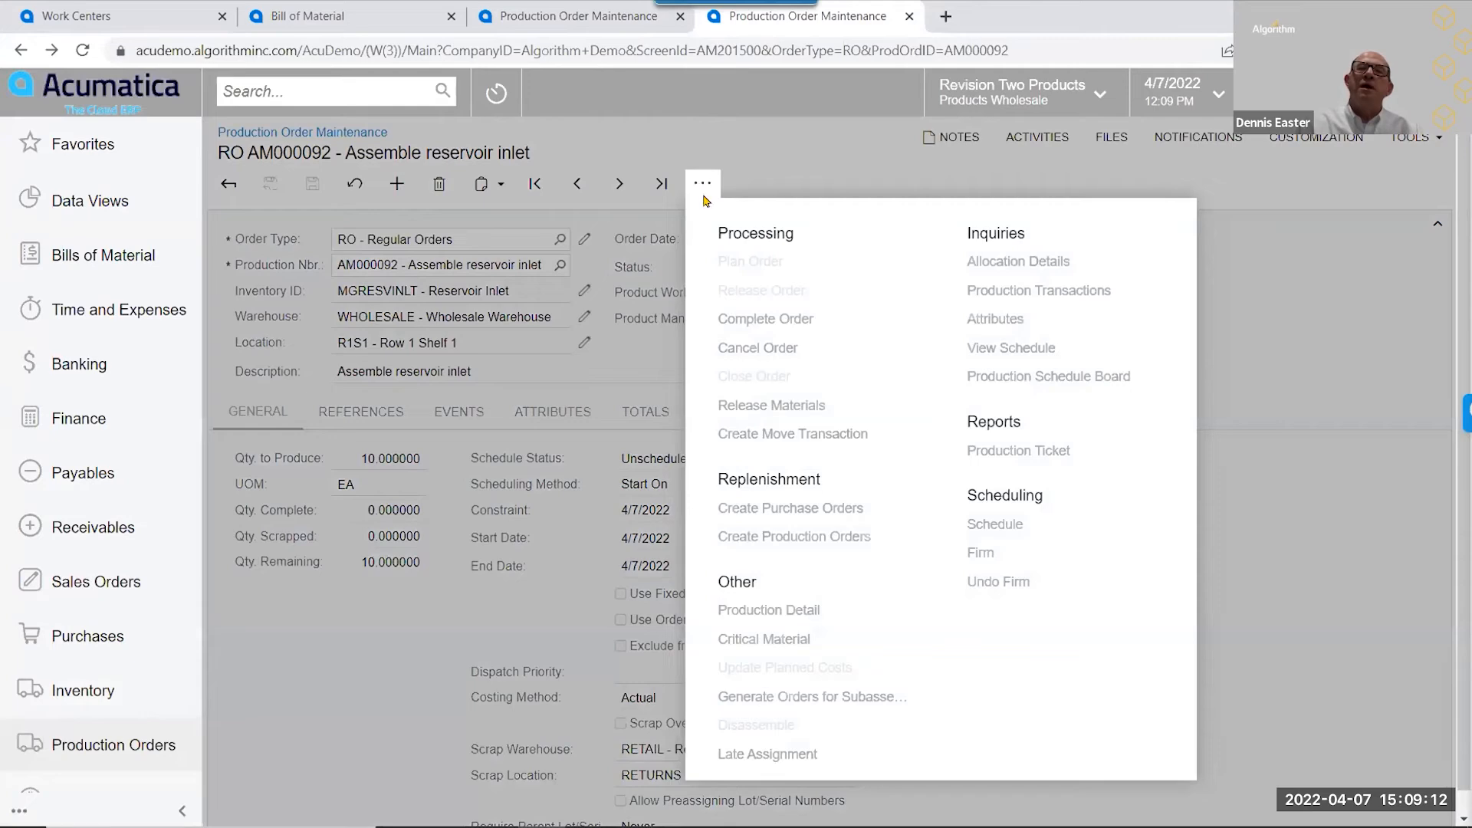
click(808, 612)
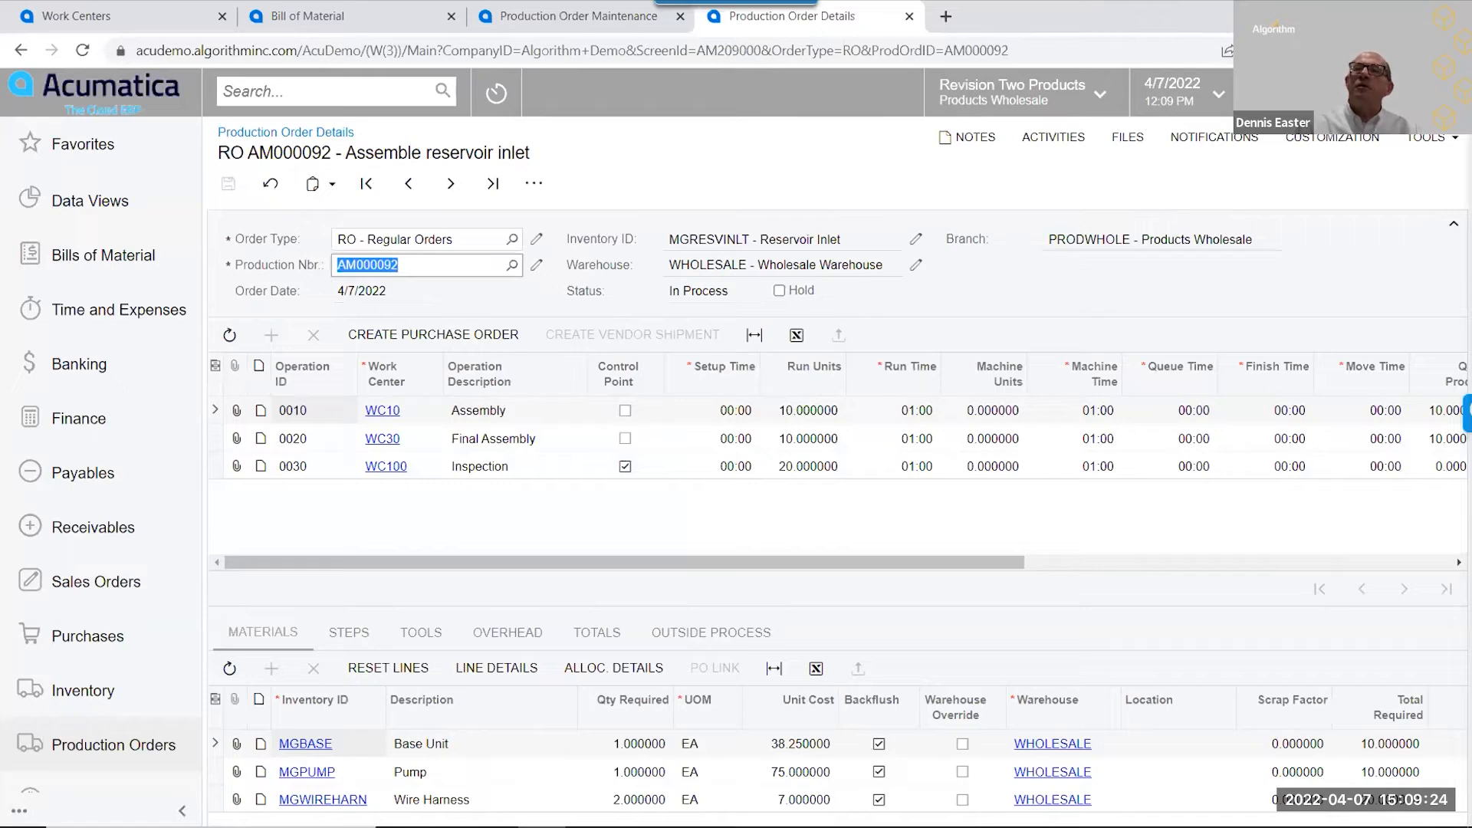
- Return to the Assemble reservoir inlet order, review its events and view its move transaction AMB000105
click(21, 50)
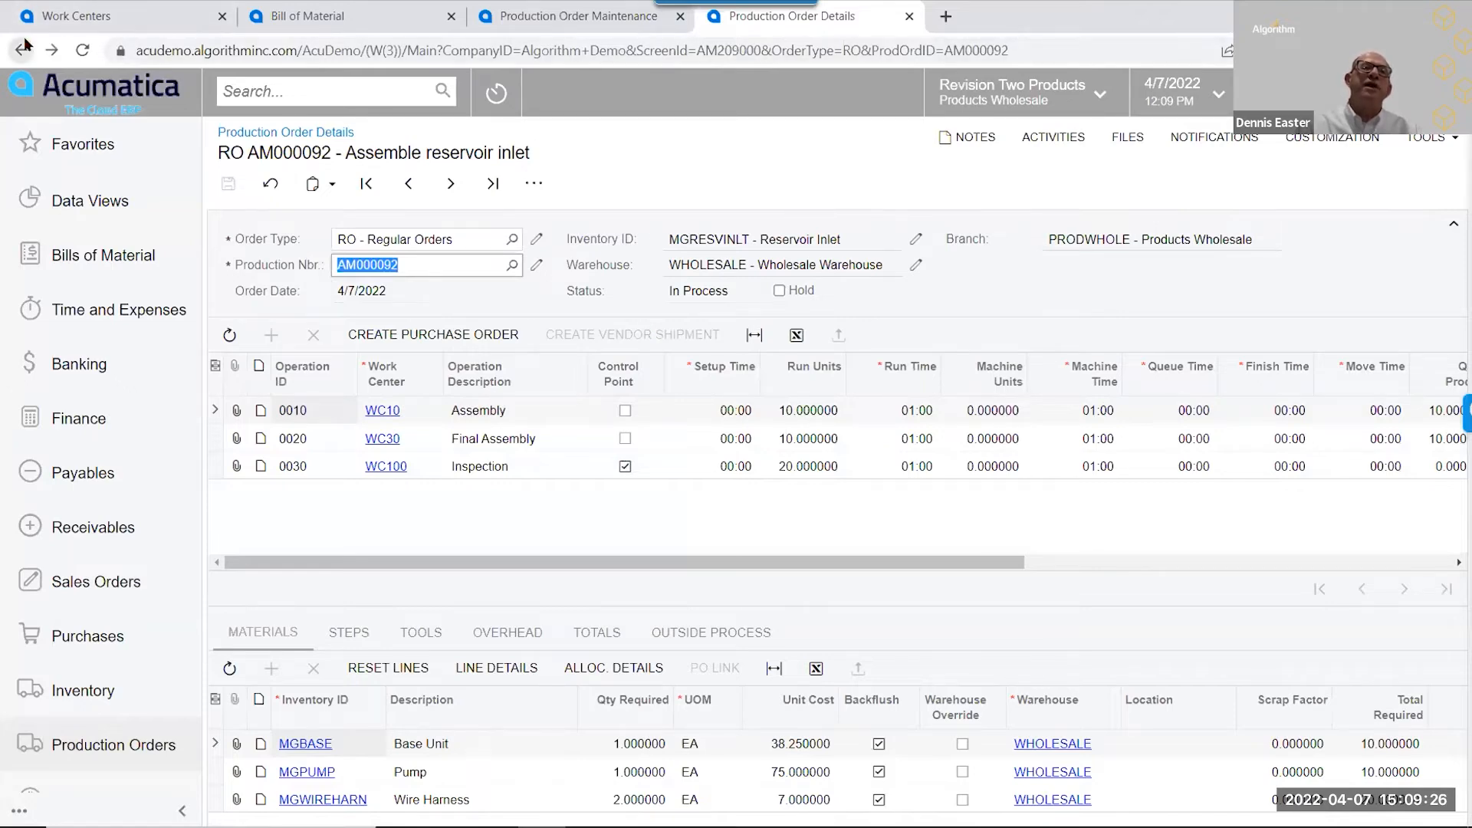
click(469, 406)
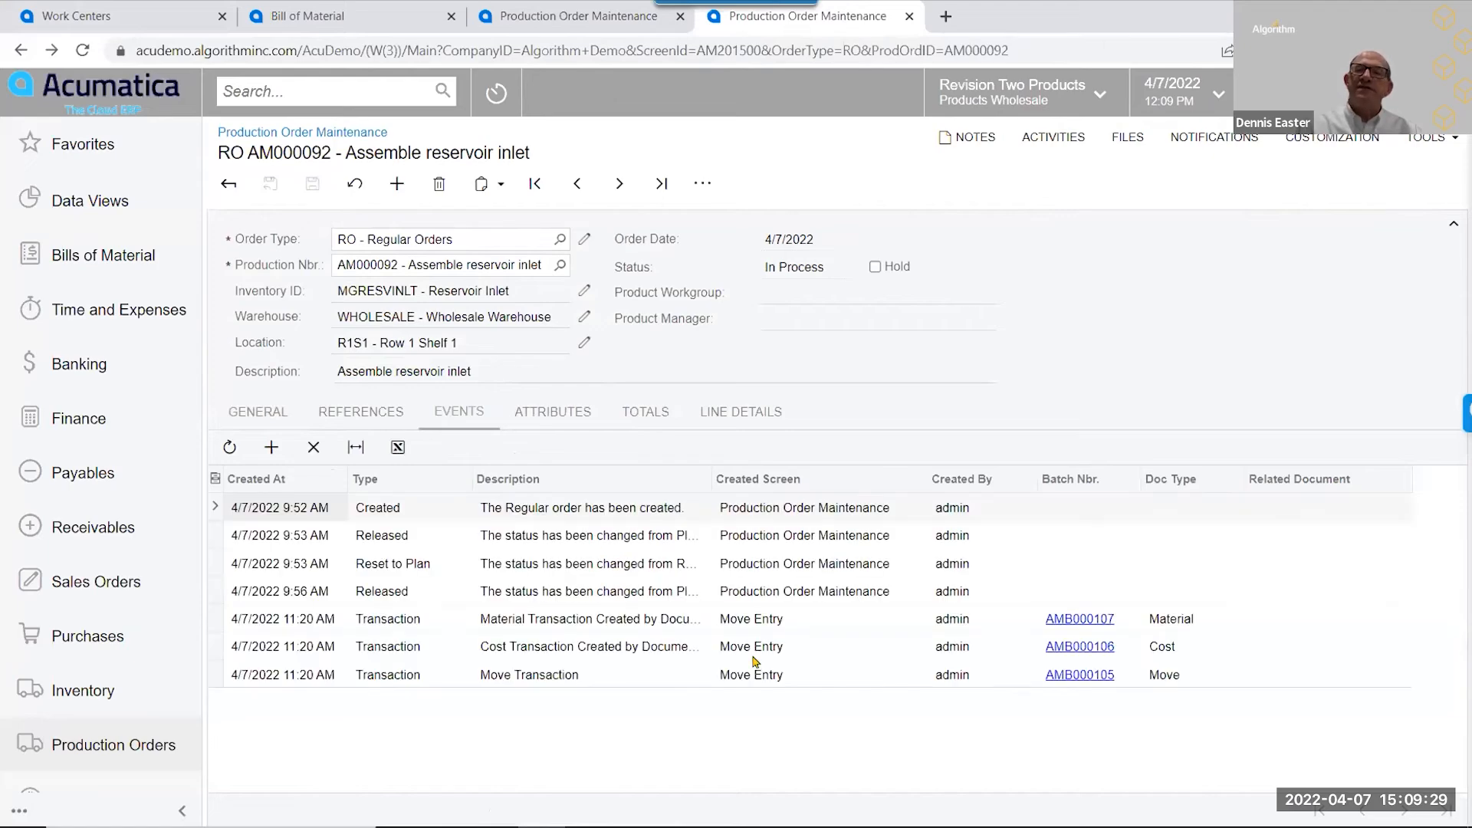
click(1059, 677)
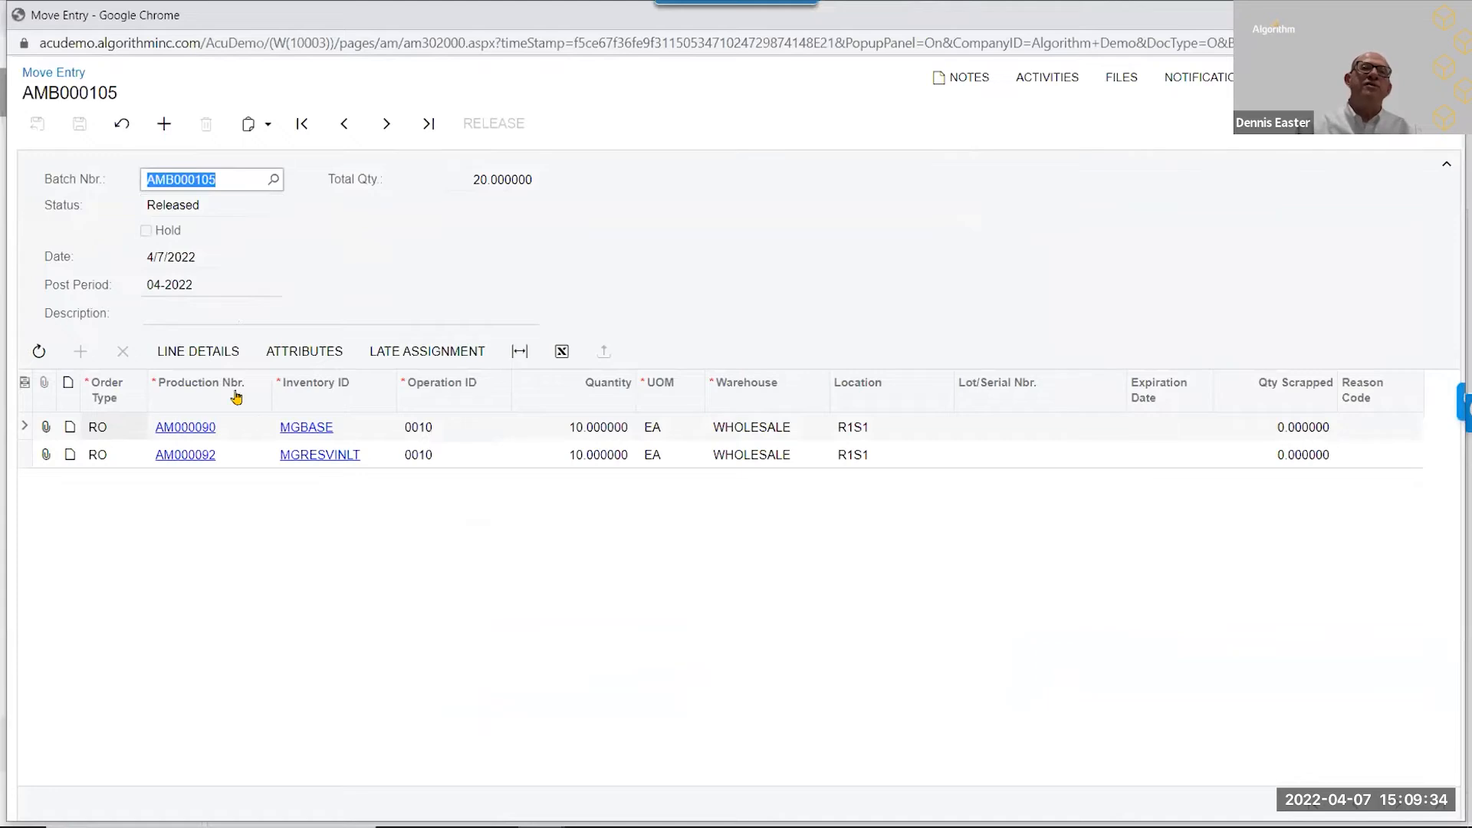
- Create a new move entry with a line for the Assemble reservoir inlet production order (MGRESVINLT) at operation 0020
click(163, 125)
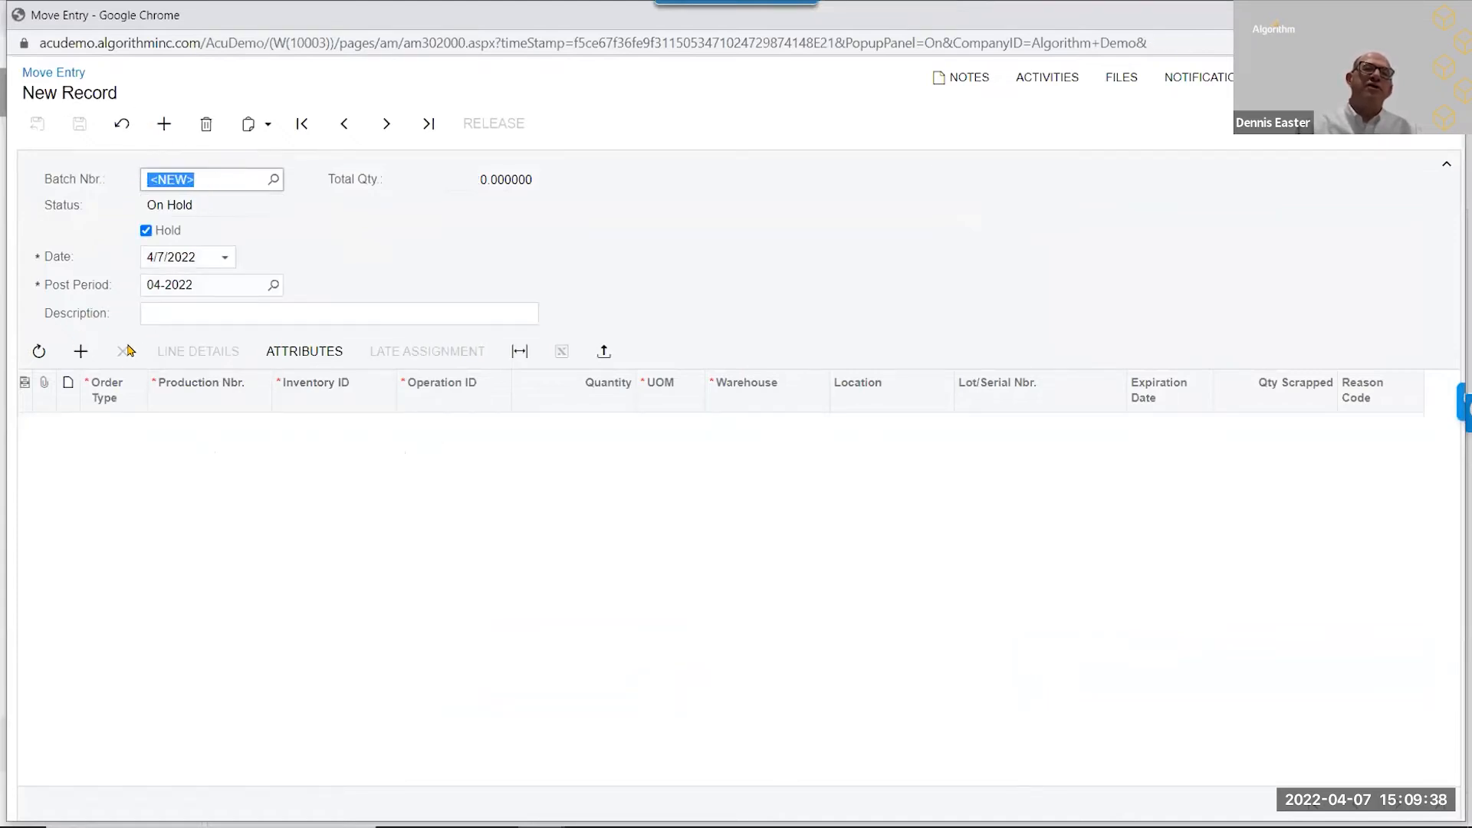
click(81, 351)
click(247, 426)
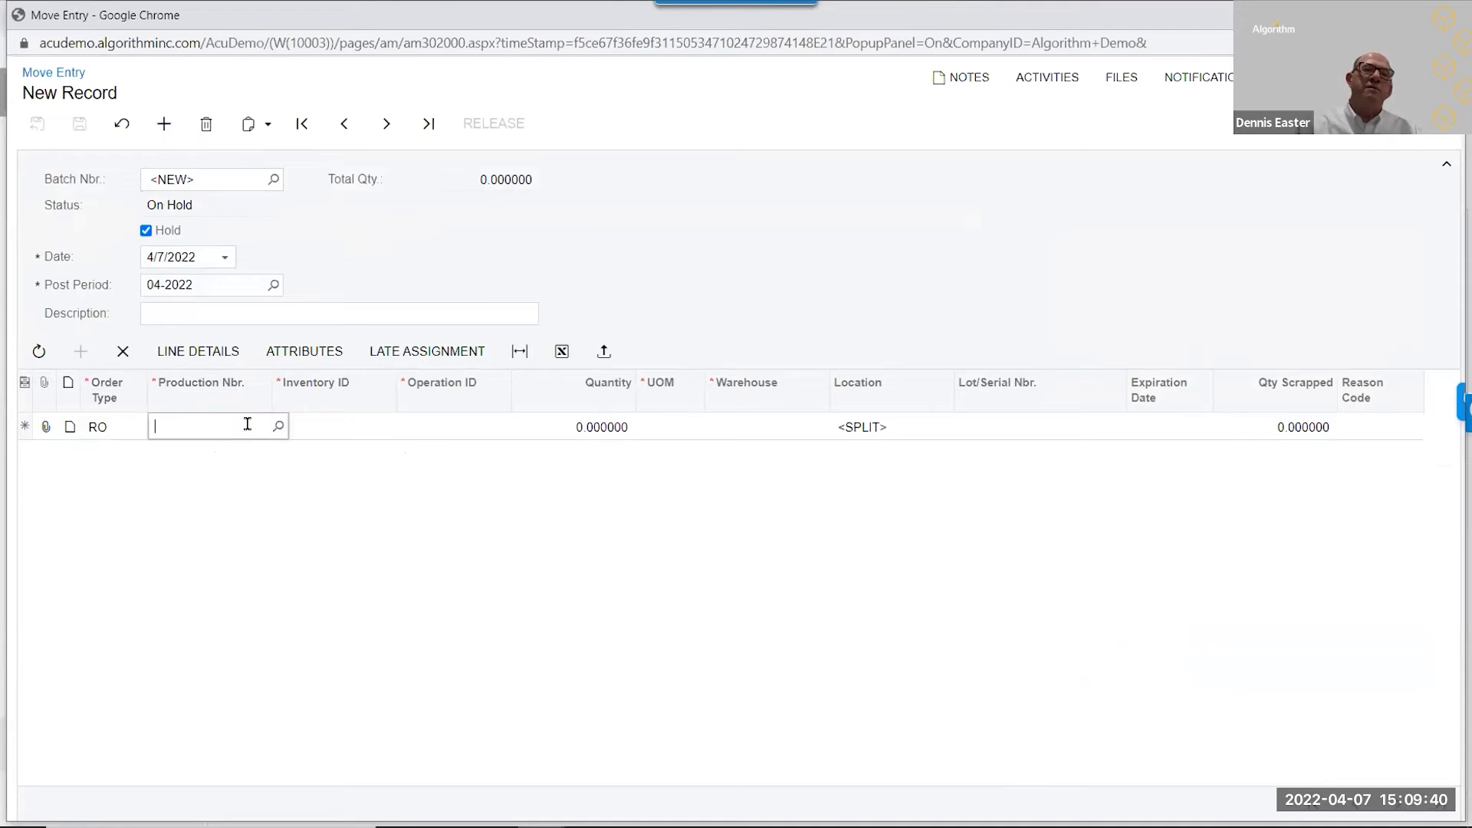
text(9)
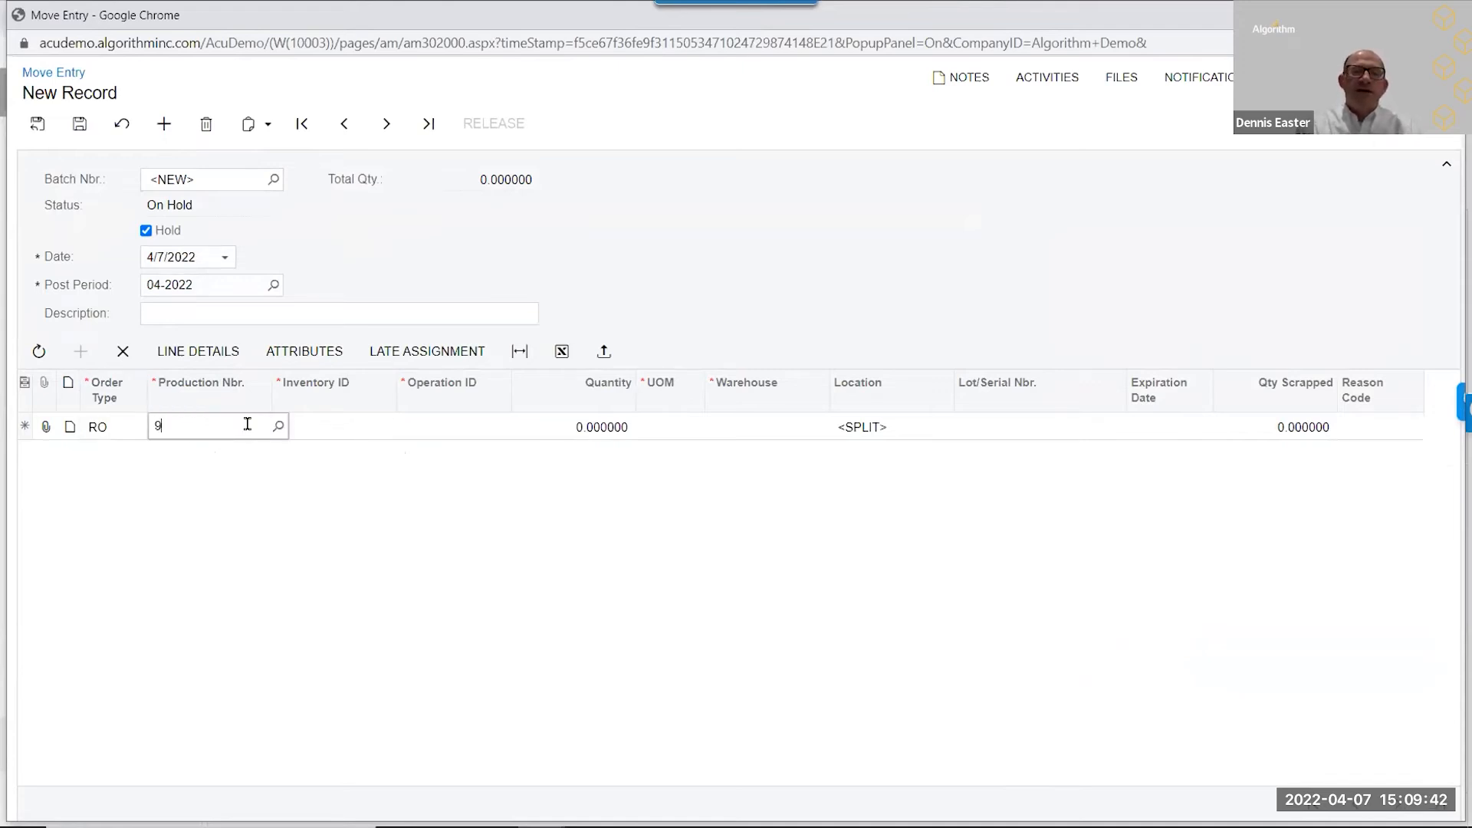
text(2)
key(Tab)
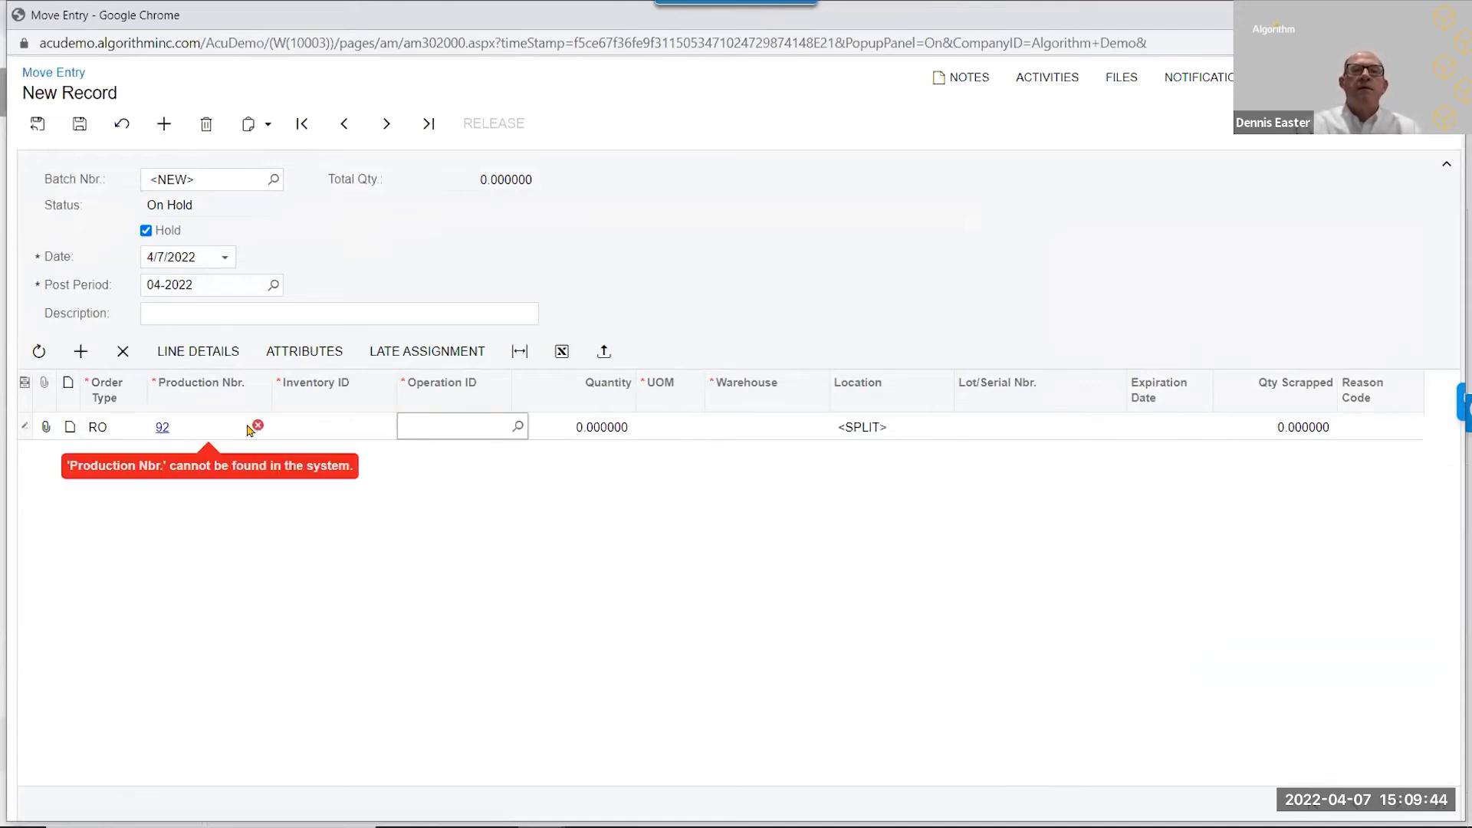
text(0020)
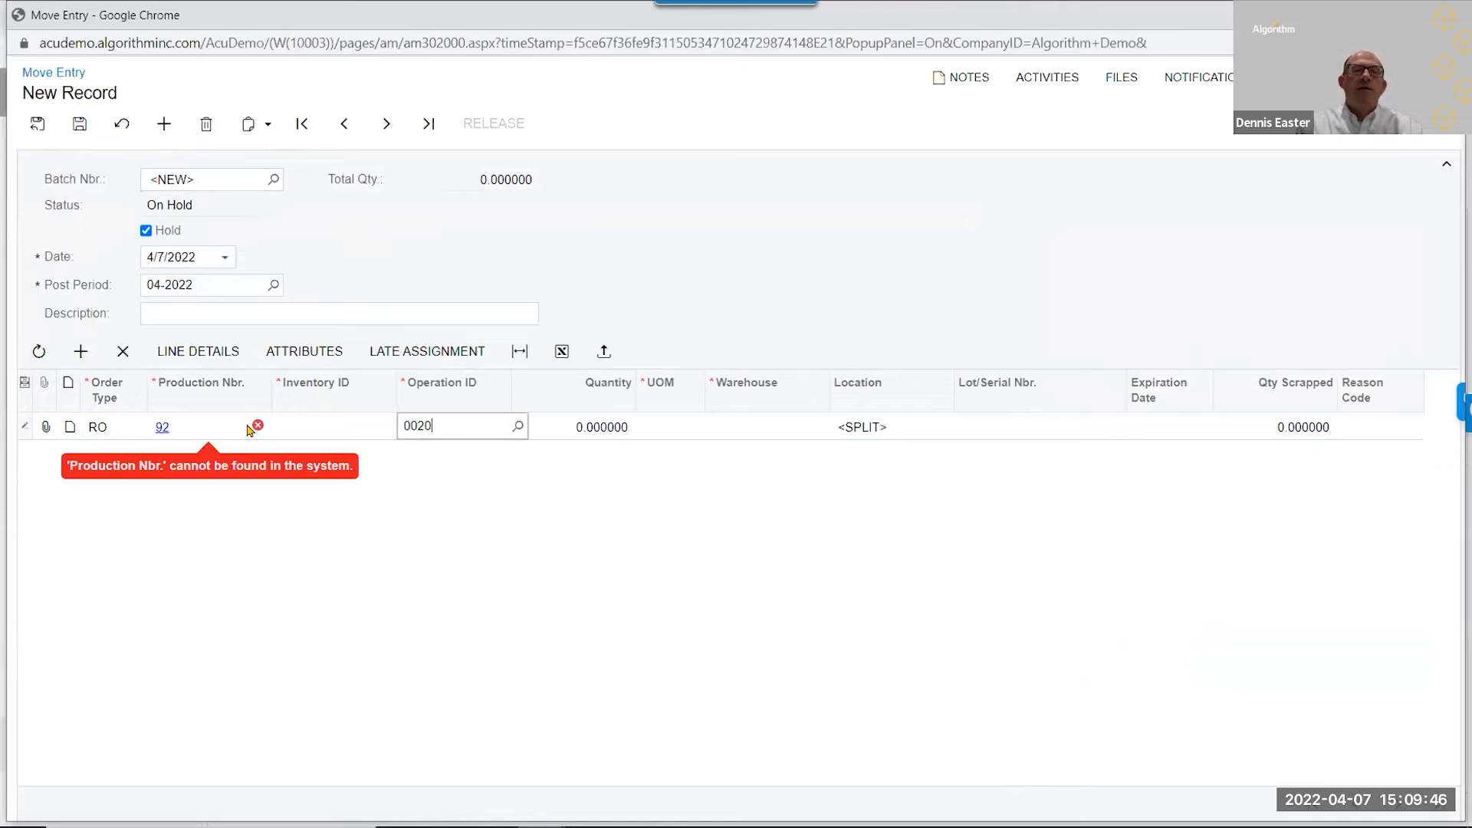
key(Tab)
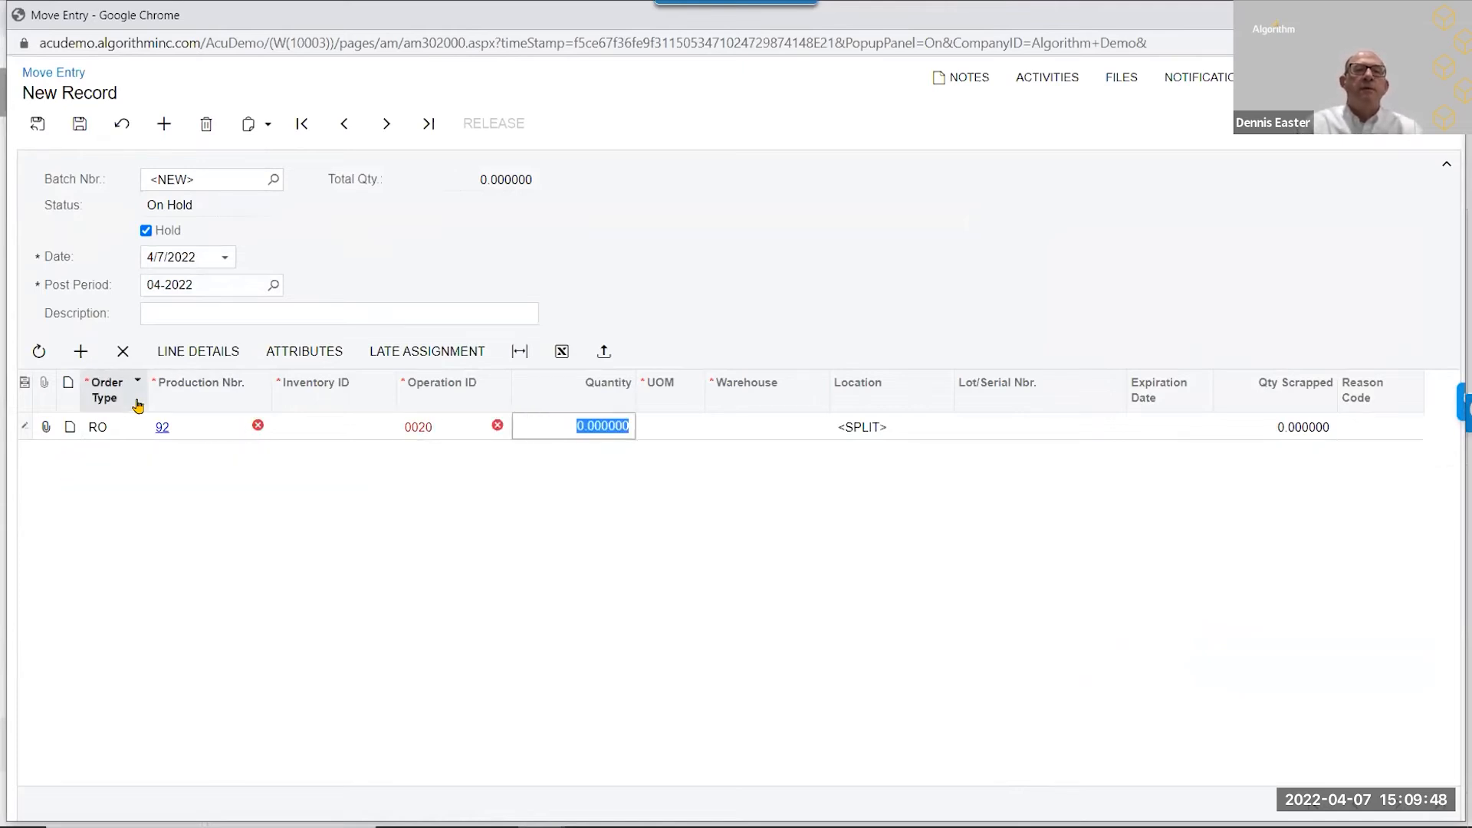
click(204, 427)
text(92)
key(Tab)
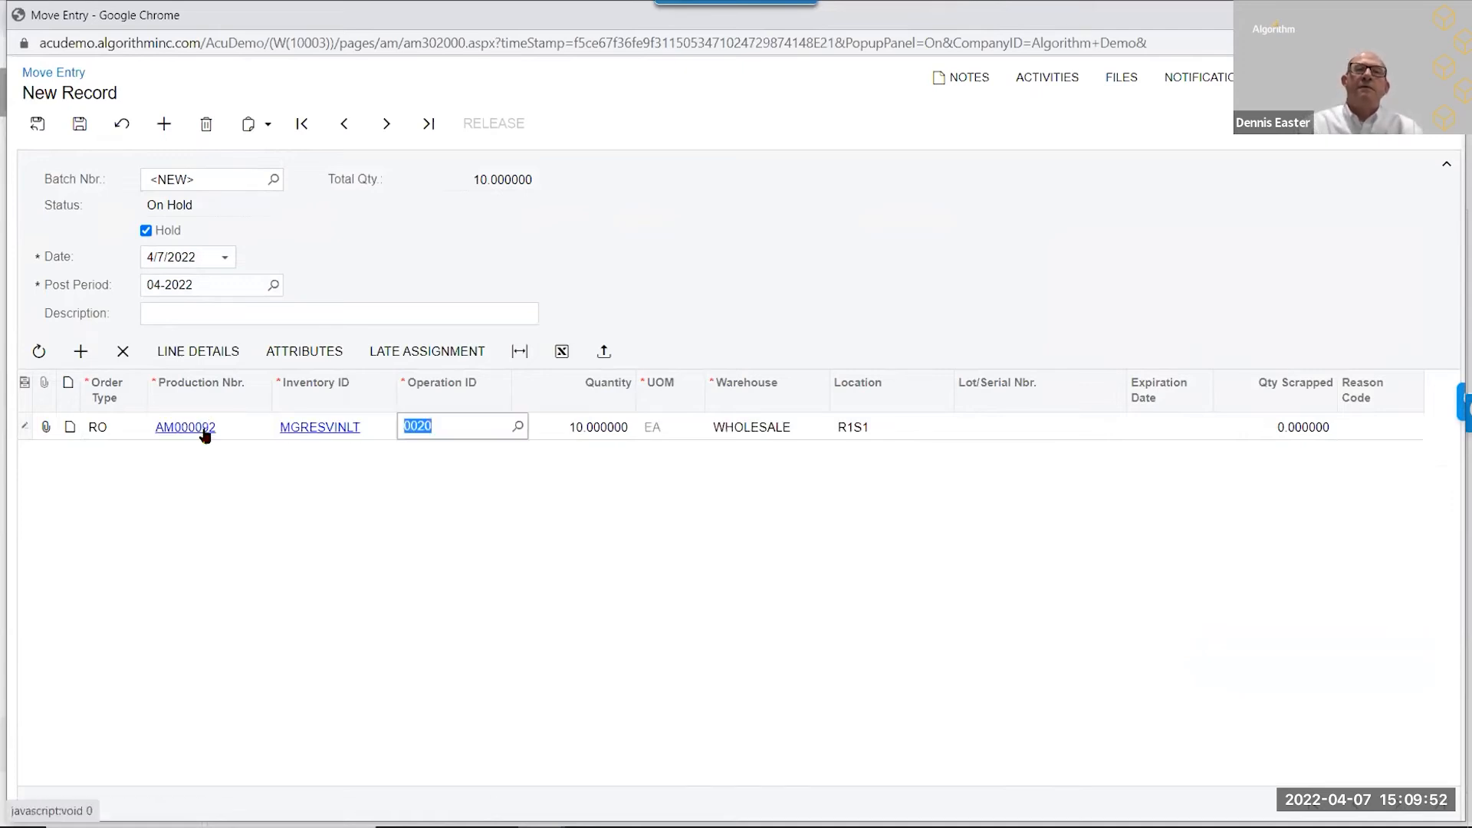
- Set the move quantity for operation 0020 to 20, take the entry off hold and release it
click(610, 427)
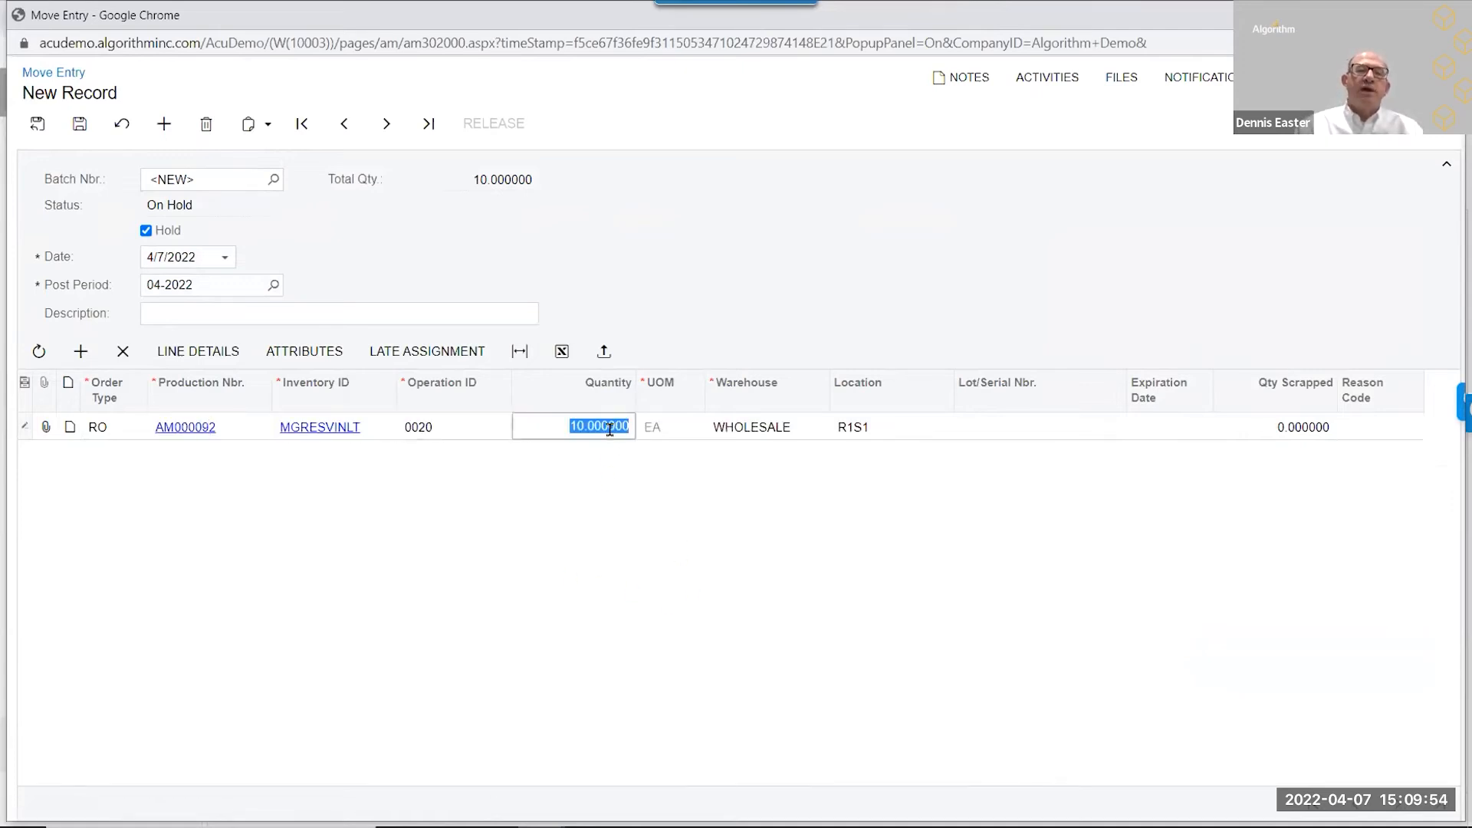
text(20)
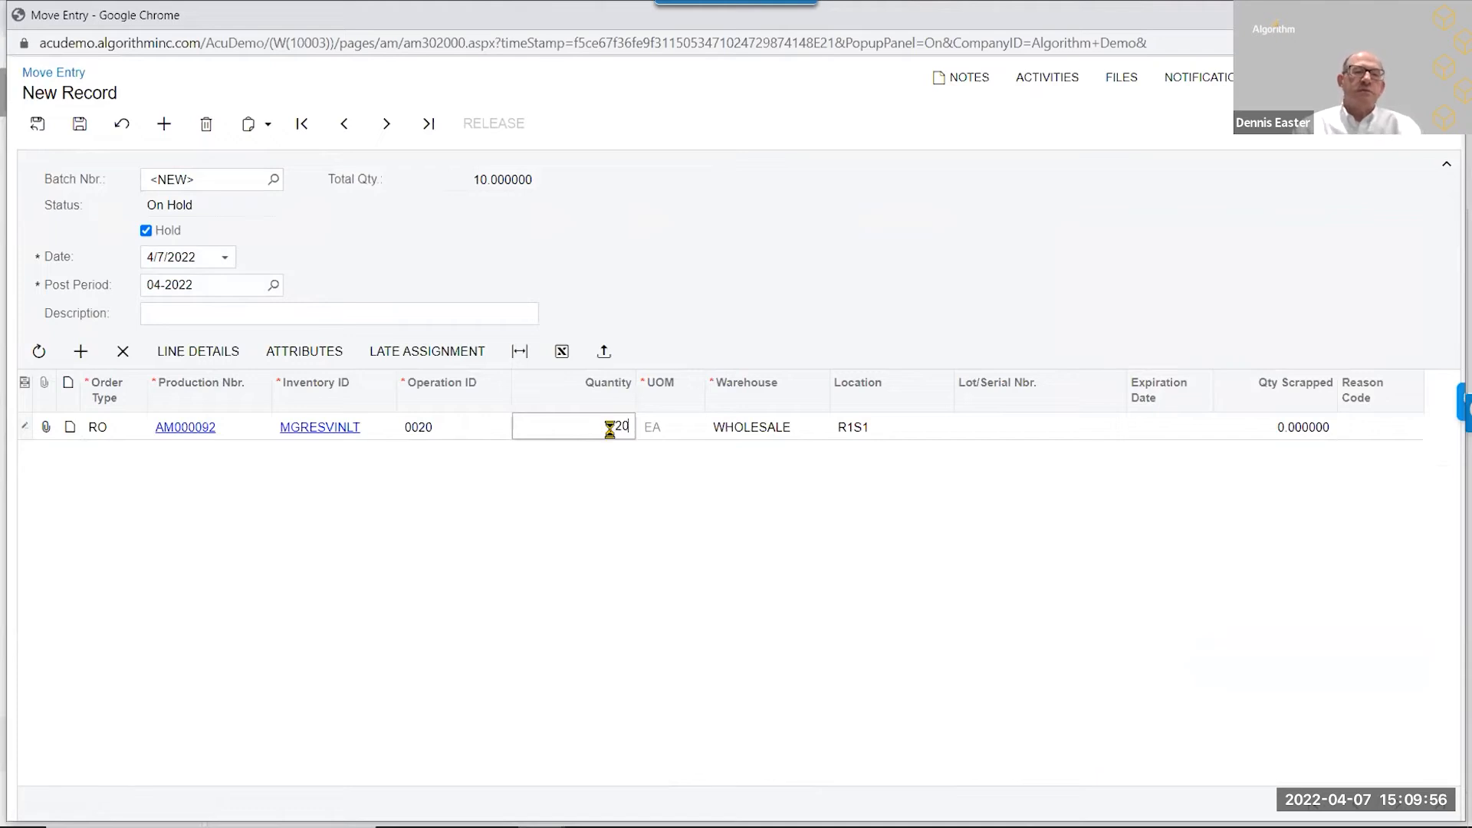
key(Tab)
click(180, 229)
click(494, 124)
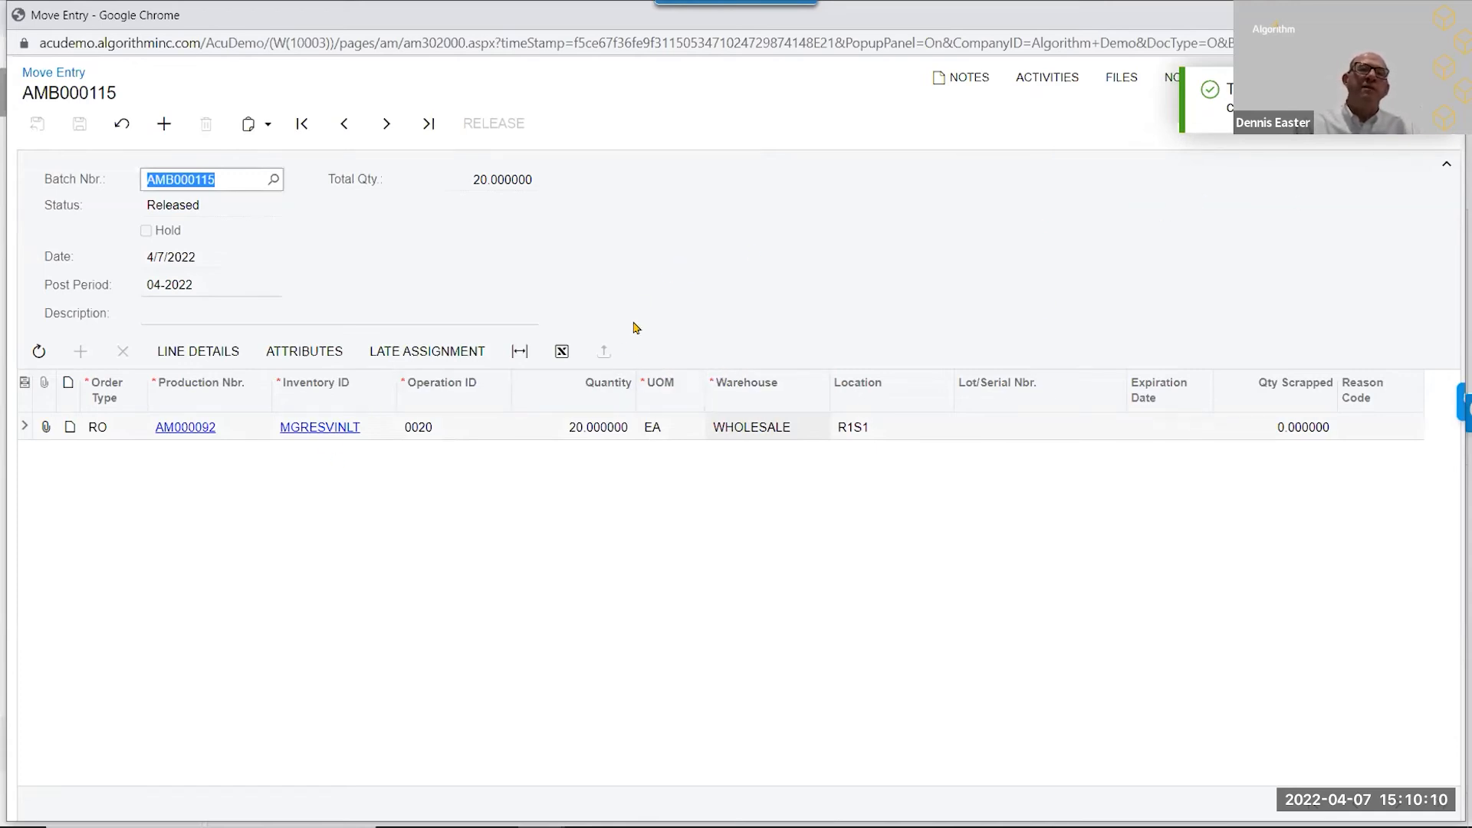
- Create another move entry for the Assemble reservoir inlet order at operation 0030 with quantity 10, take it off hold and release it
click(159, 125)
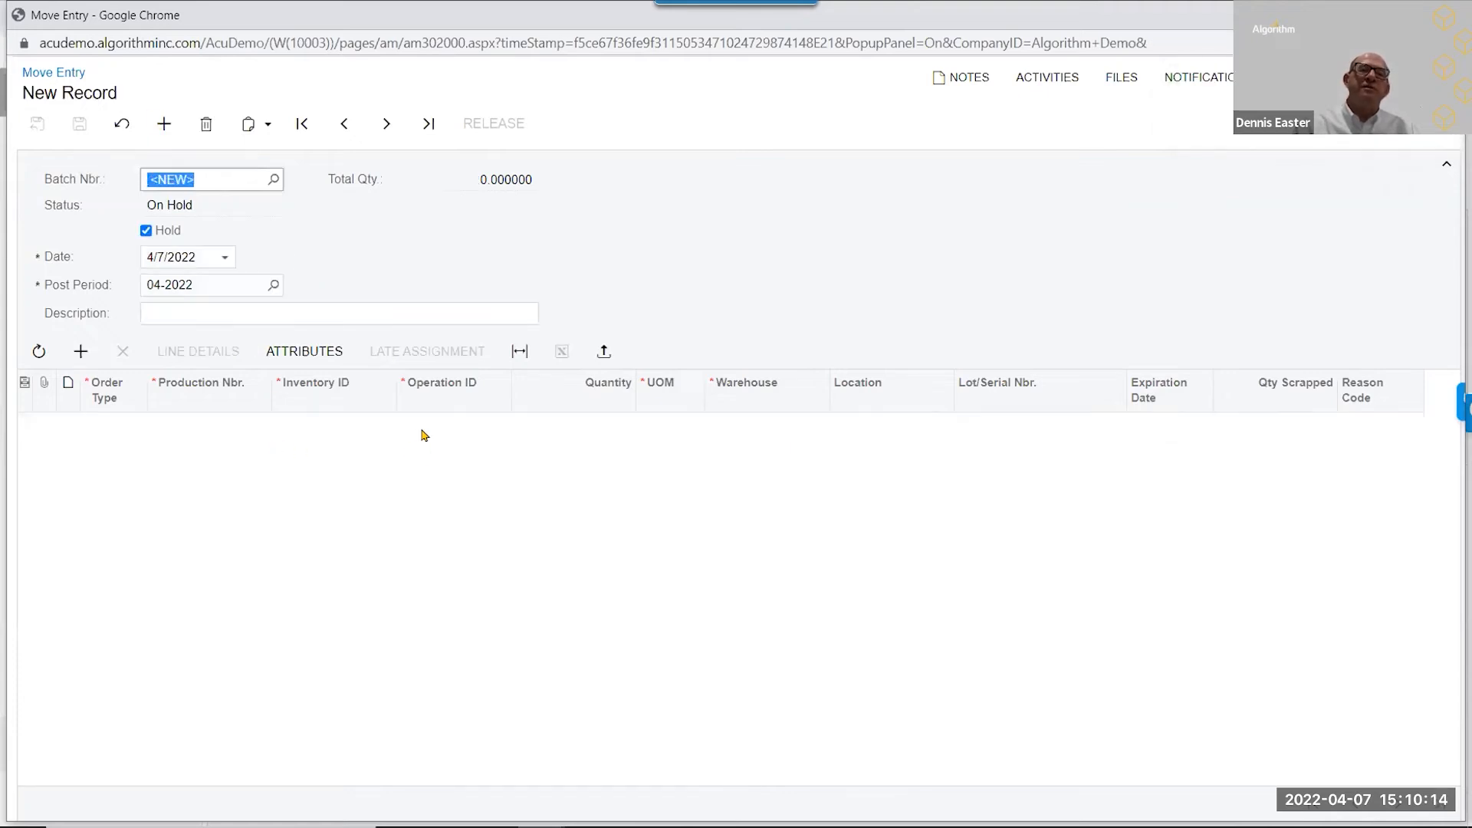
click(214, 431)
click(214, 429)
text(93)
key(BackSpace)
text(2)
key(Tab)
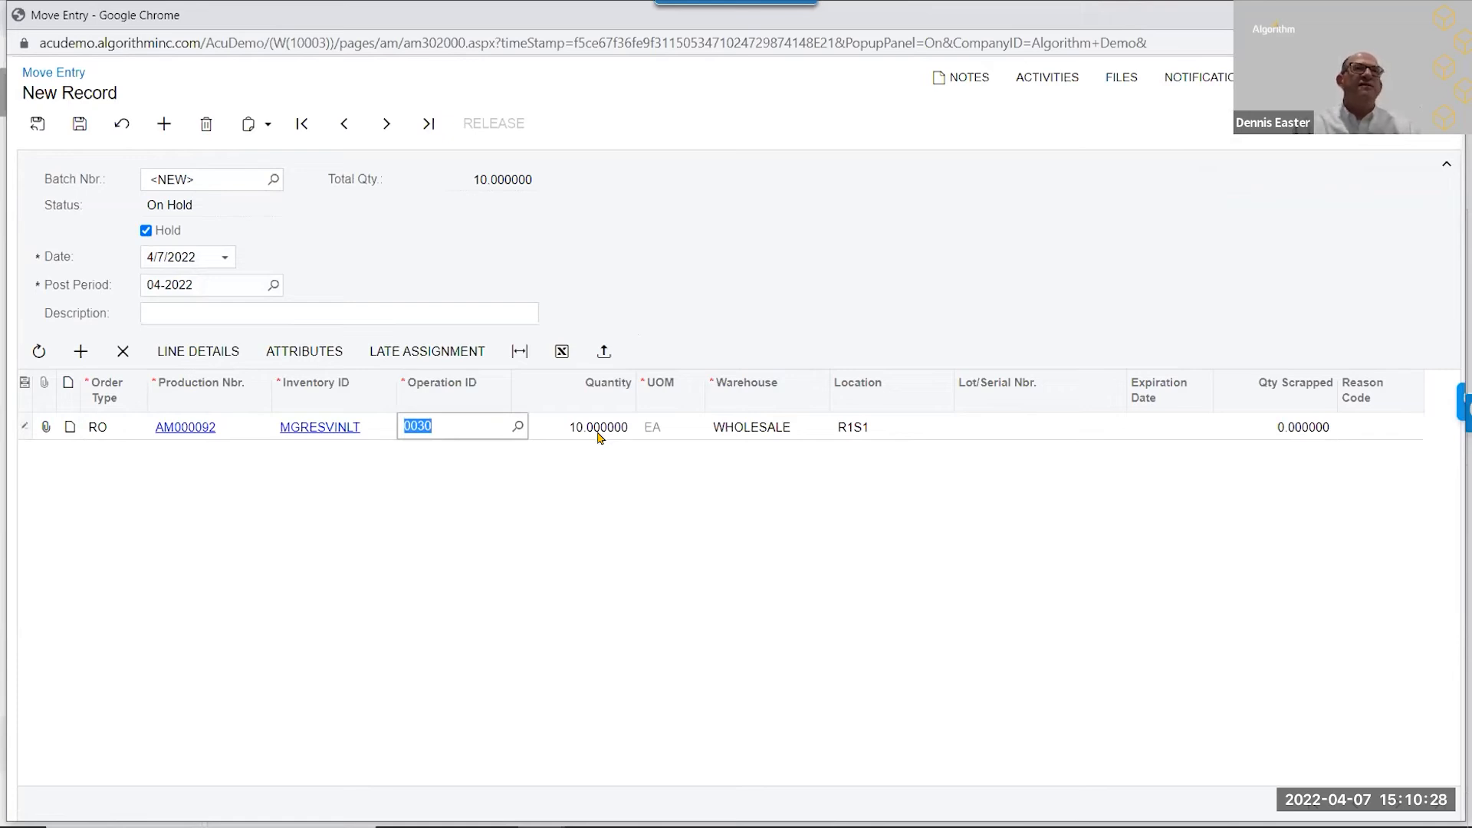
click(146, 231)
click(491, 124)
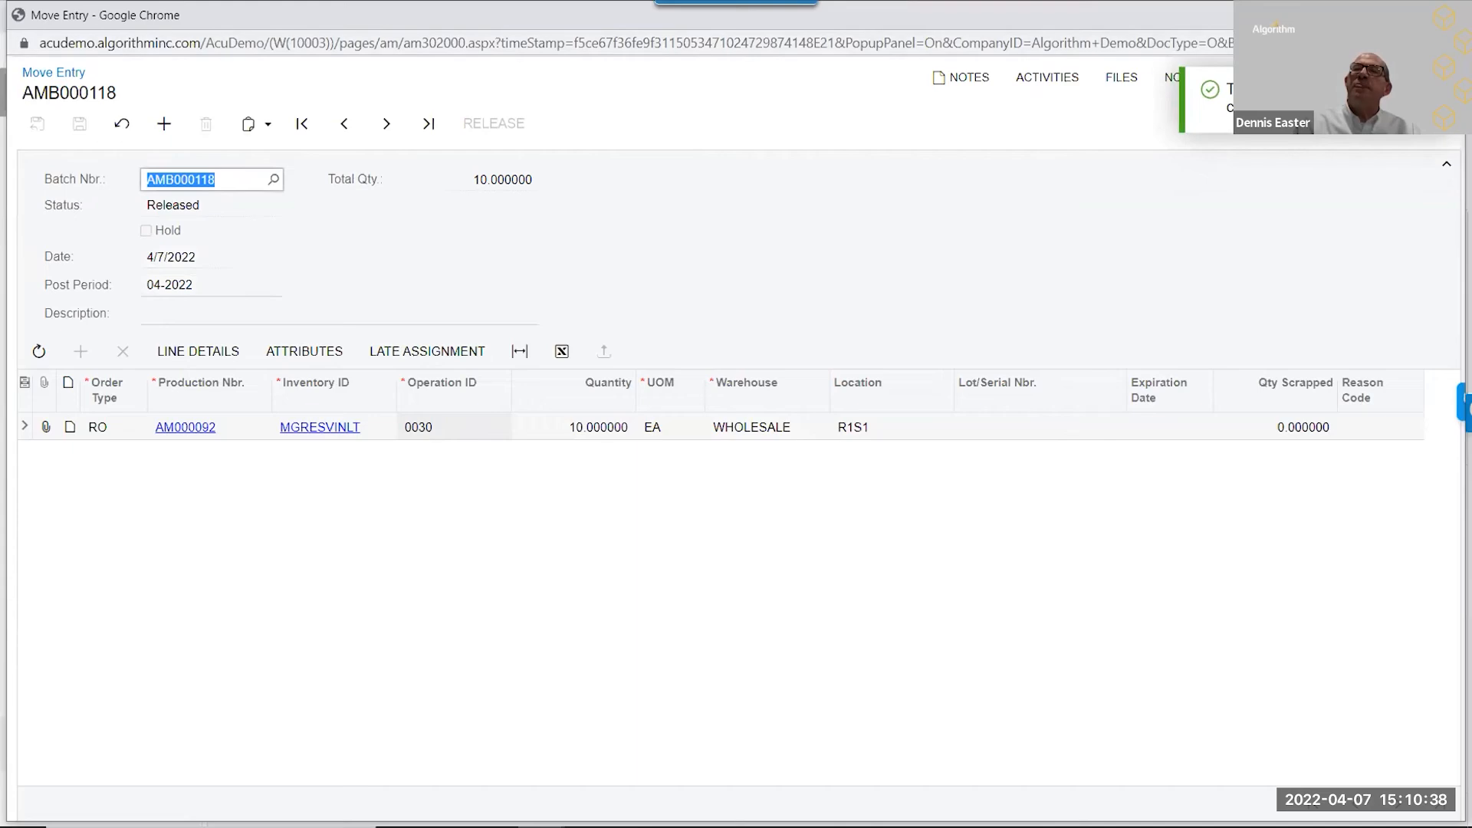
- Close the move entry and view the totals of the Assemble reservoir inlet production order
key(alt+F4)
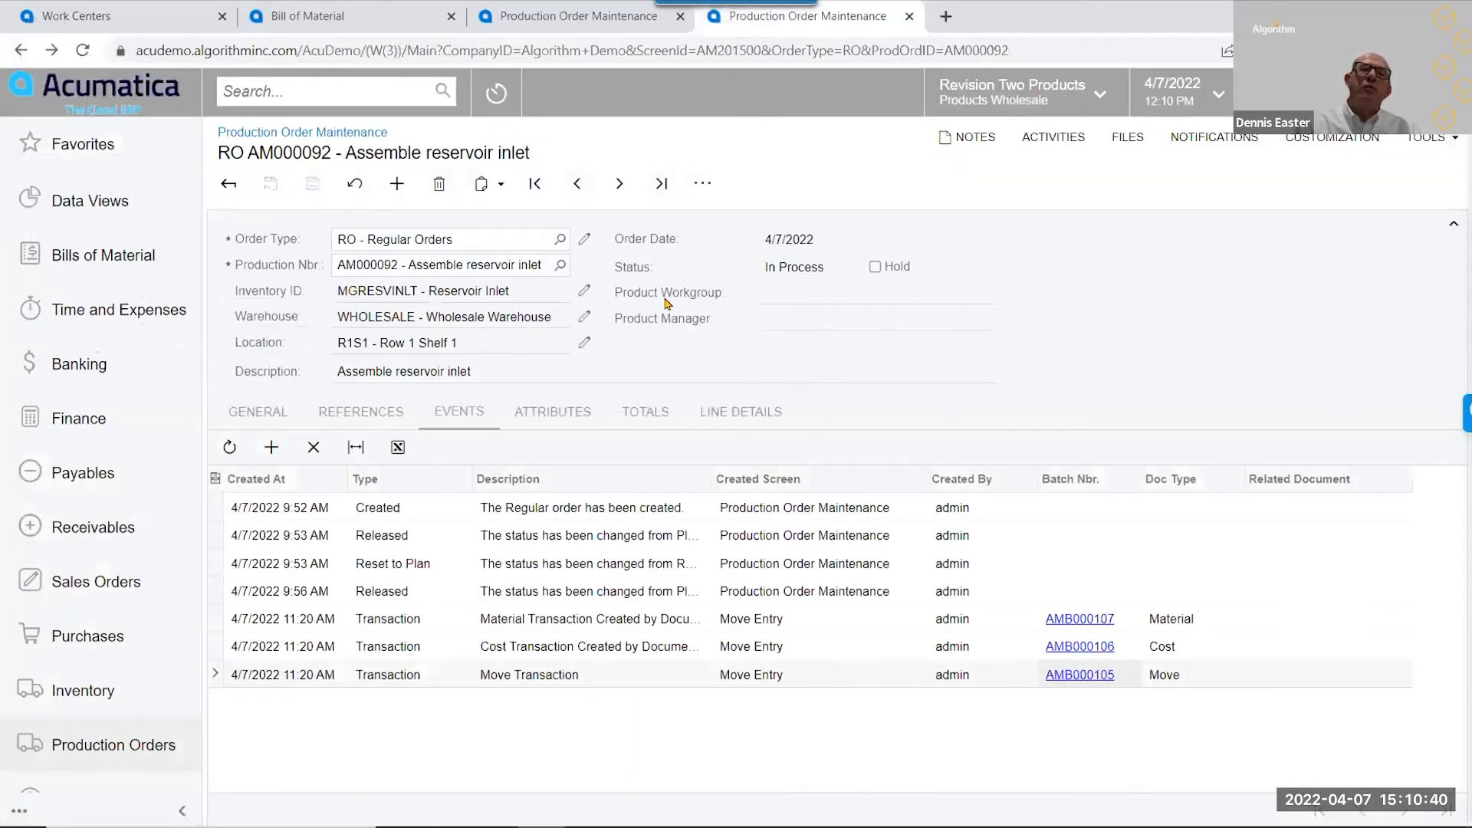
click(657, 418)
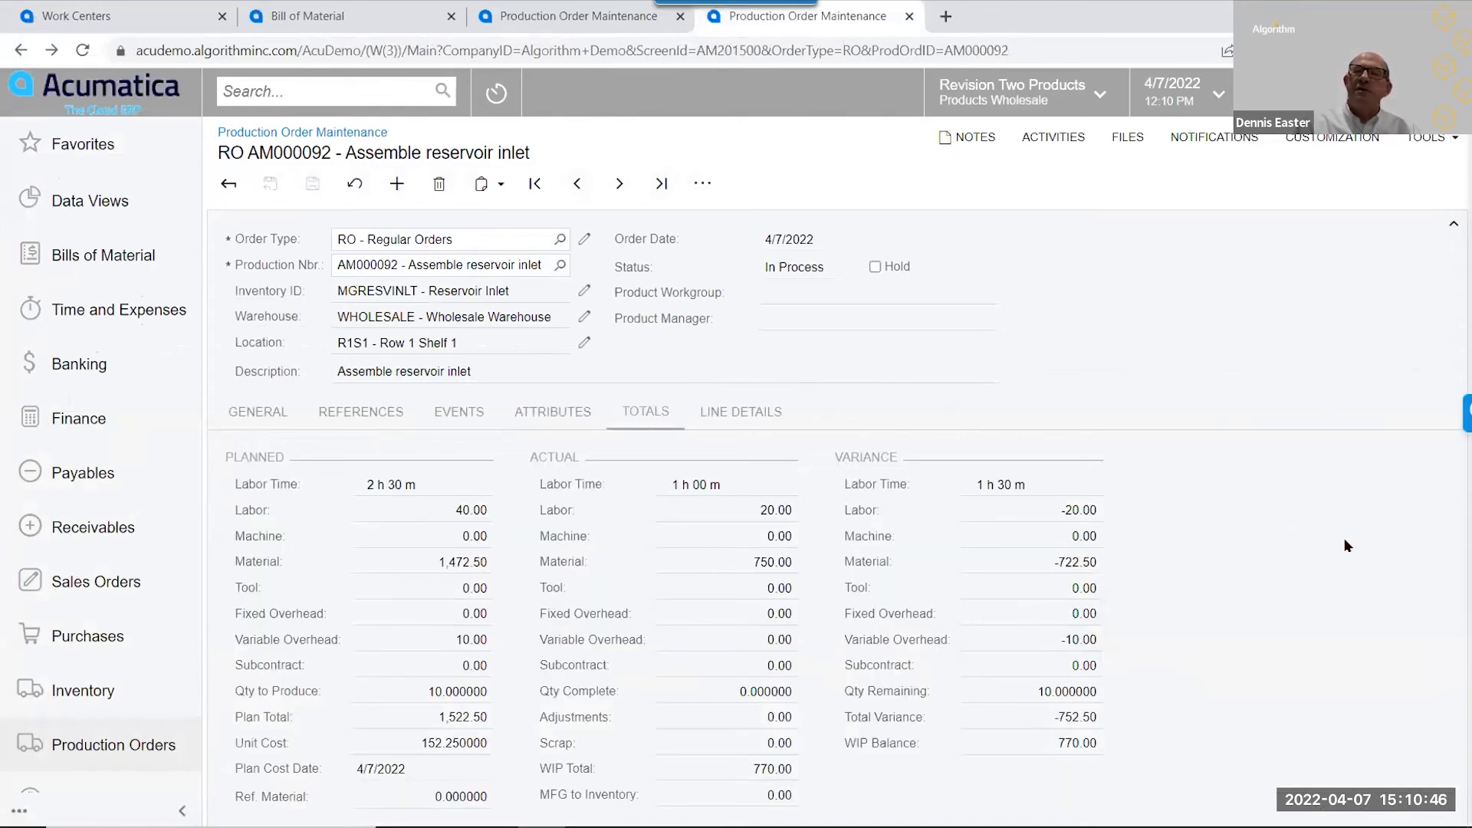